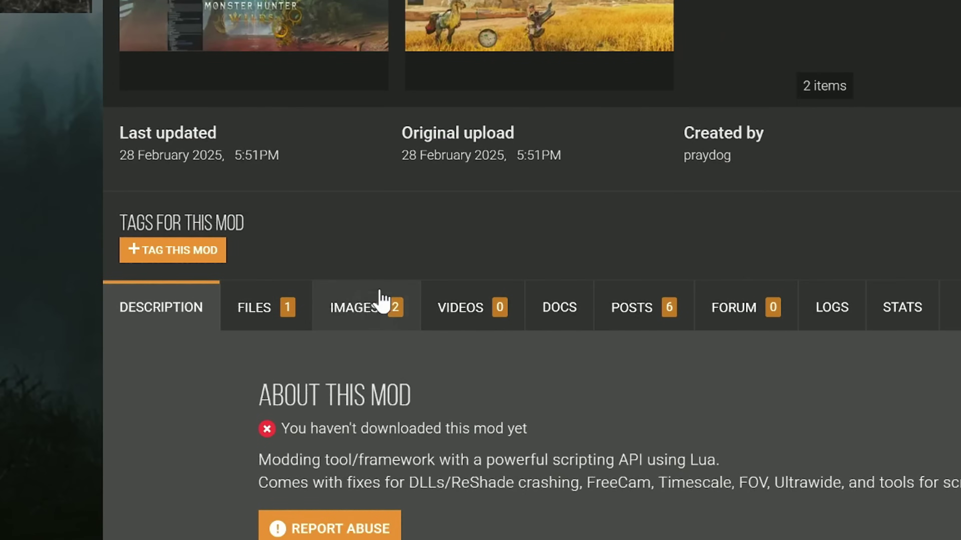
Download the REFramework main file from Nexus Mods using the free slow download.
drag(402, 155, 519, 163)
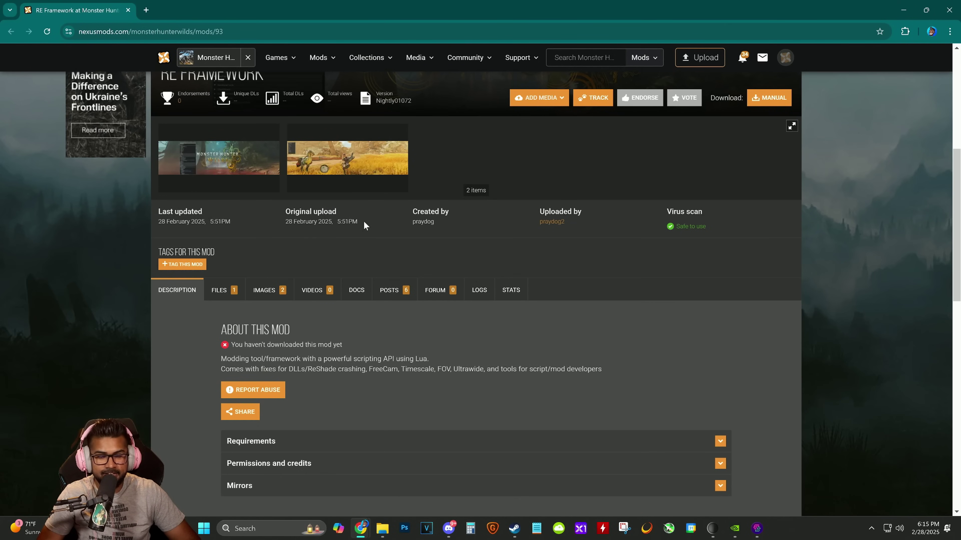
click(224, 290)
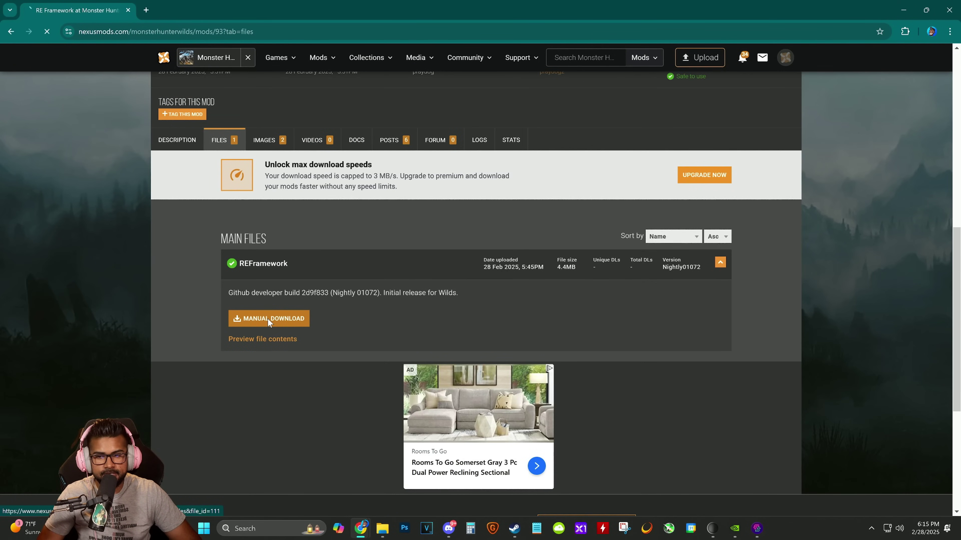
click(267, 319)
click(513, 329)
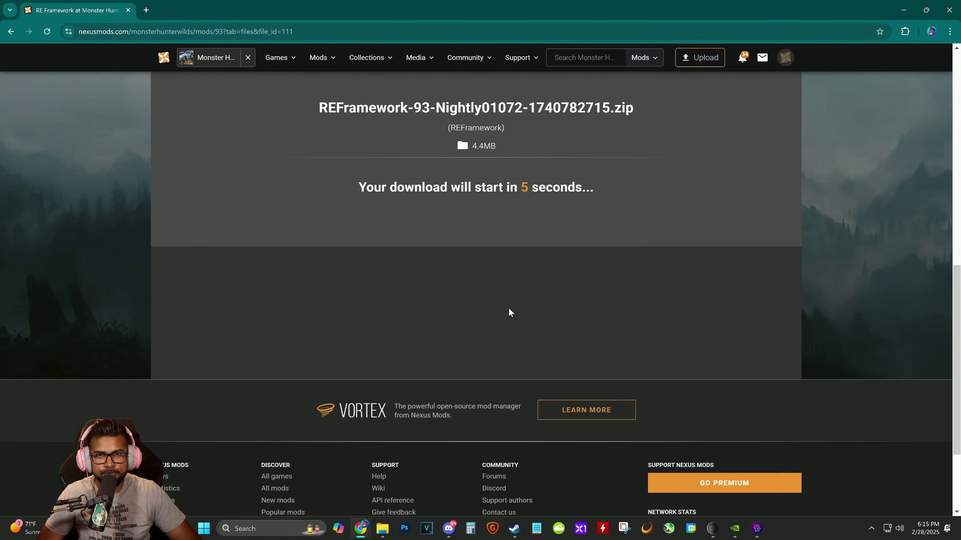
Open the downloaded REFramework zip beside the desktop and copy dinput8.dll.
click(382, 529)
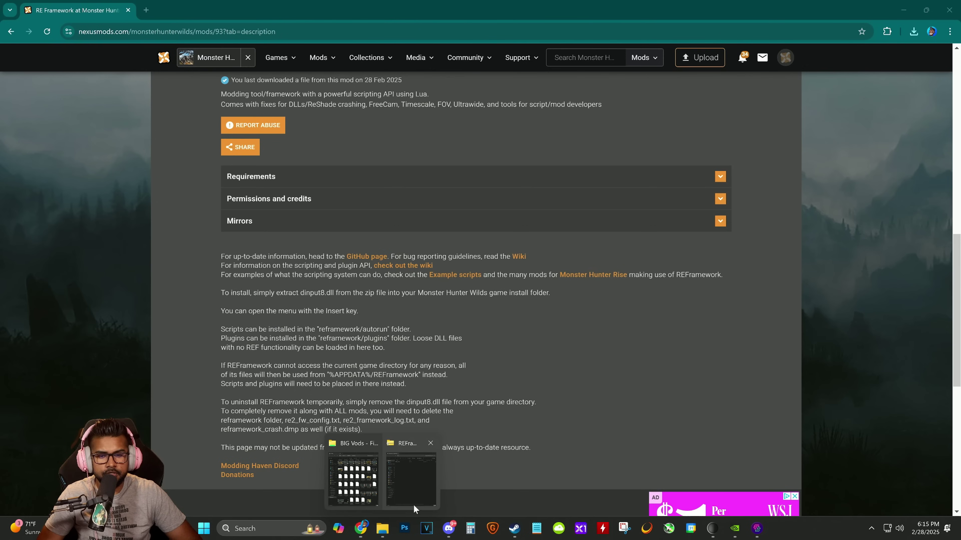
click(413, 484)
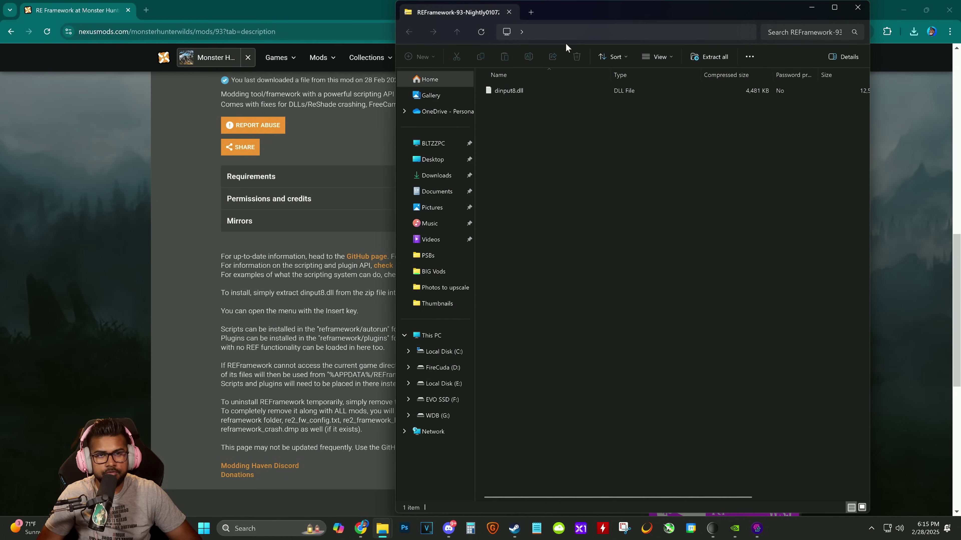
drag(590, 11, 959, 93)
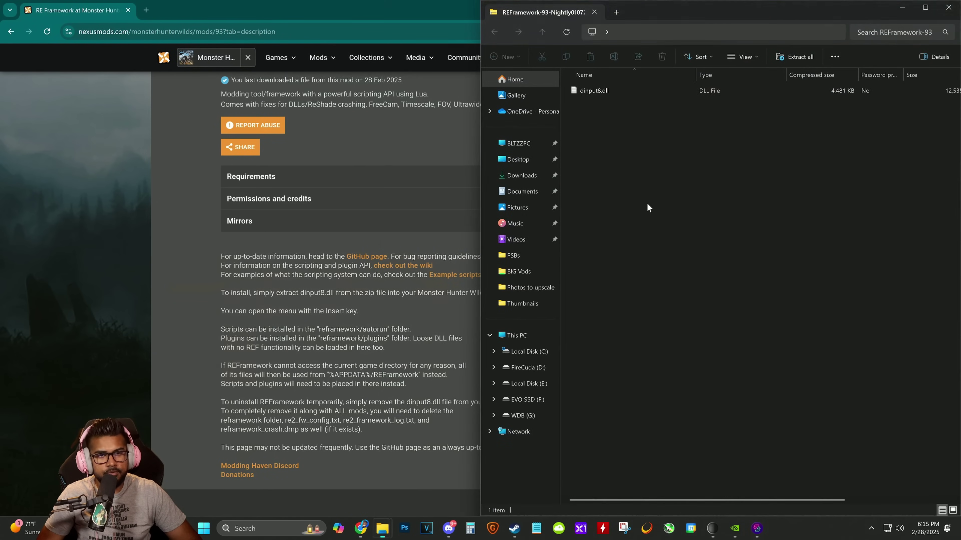
right_click(597, 90)
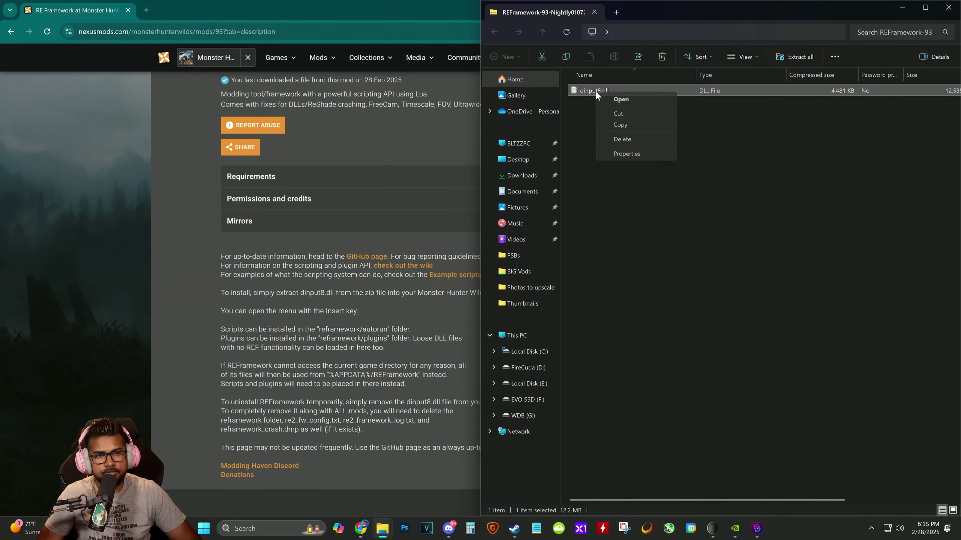
click(625, 125)
Paste dinput8.dll into the Monster Hunter Wilds install folder opened from Steam.
click(515, 528)
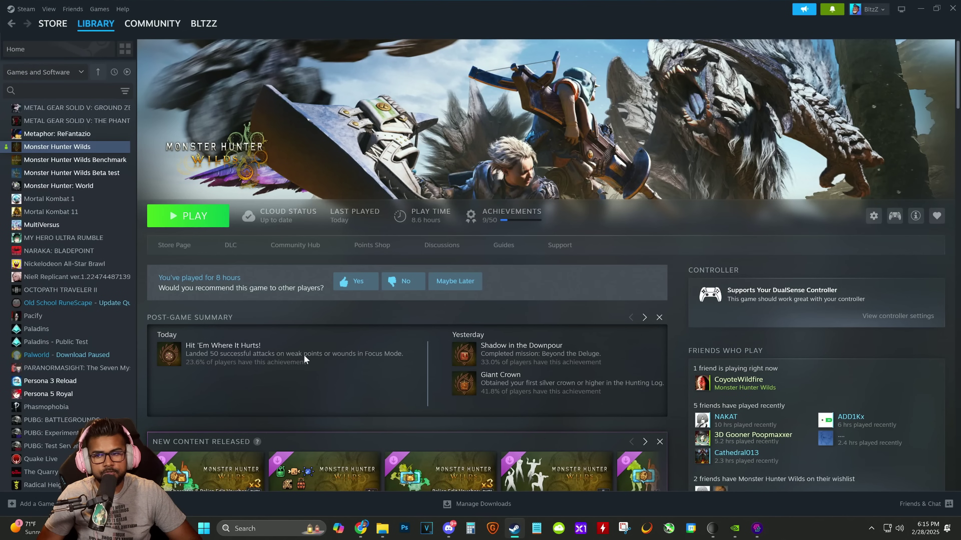
right_click(61, 152)
mouse_move(105, 212)
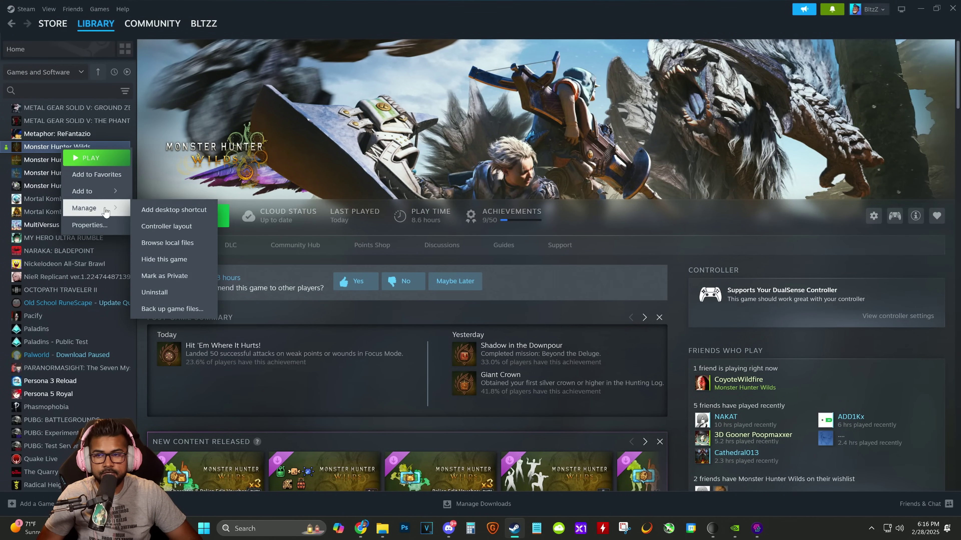
click(167, 243)
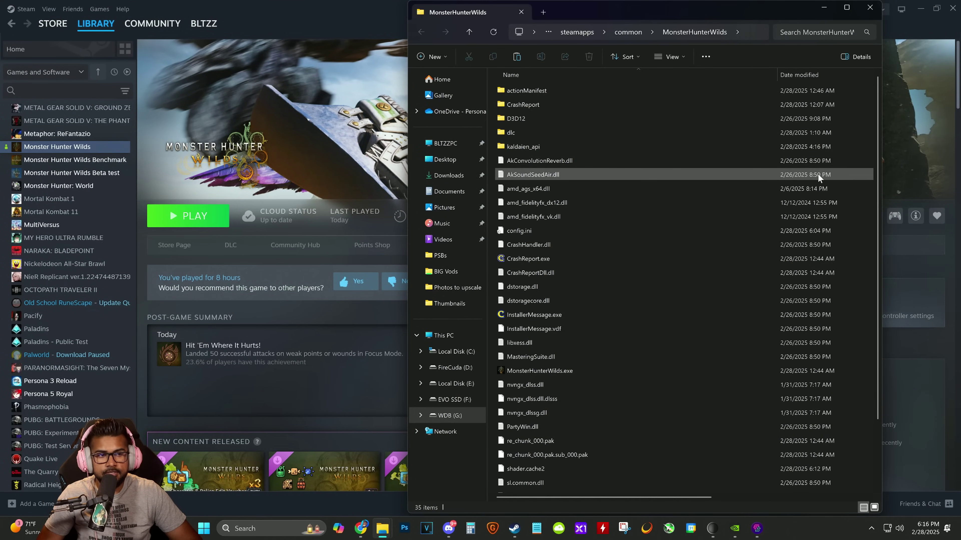
right_click(876, 184)
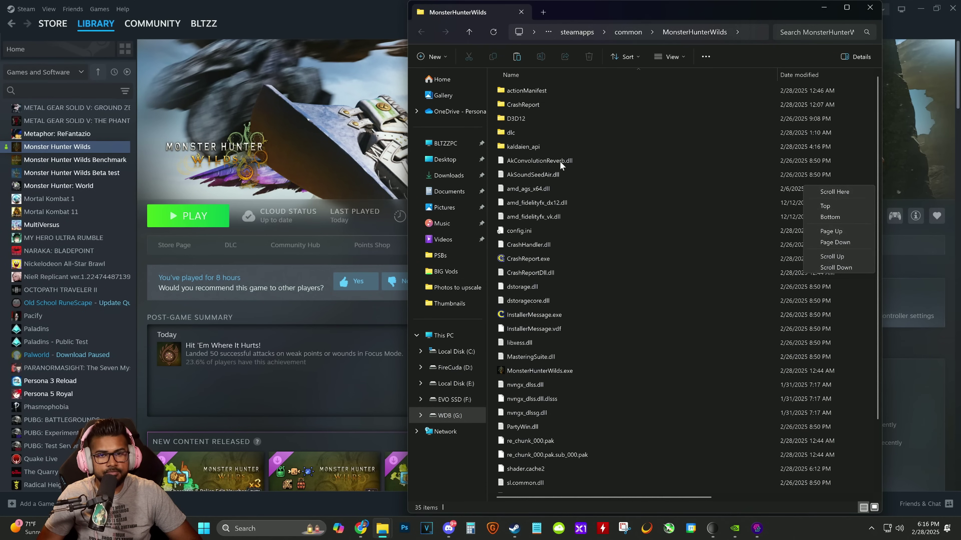
right_click(493, 166)
click(513, 185)
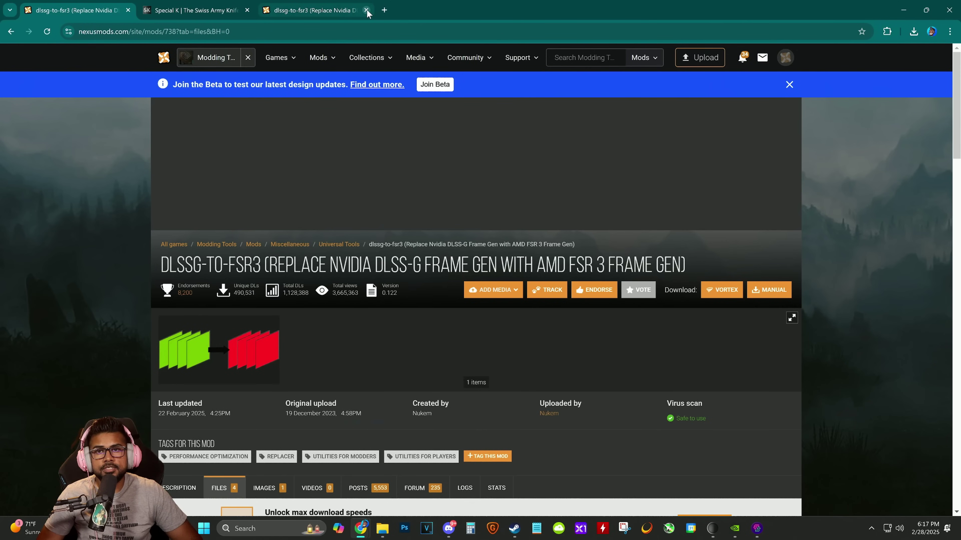
Close the duplicate dlssg-to-fsr3 tab and start a manual download of the 0.122 Universal file.
click(366, 10)
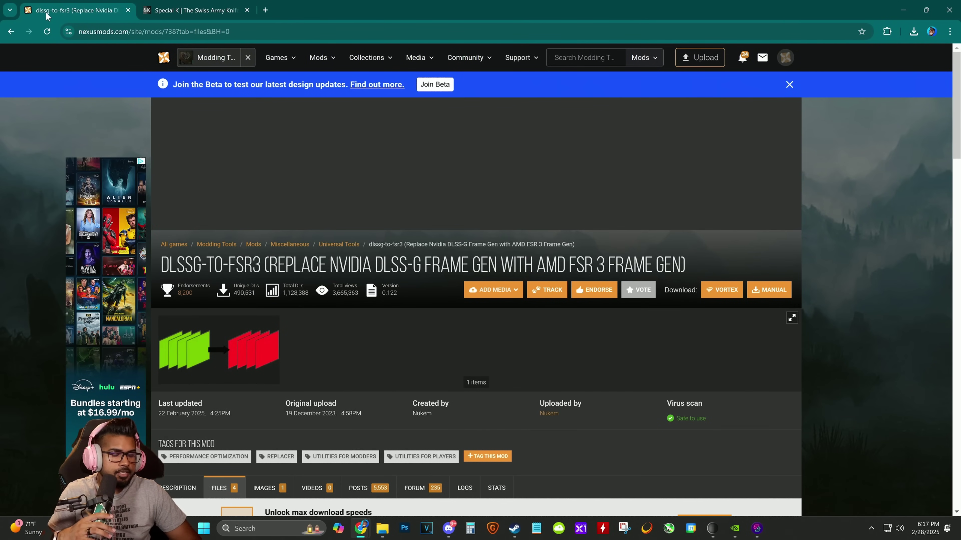
scroll(155, 239, down, 5)
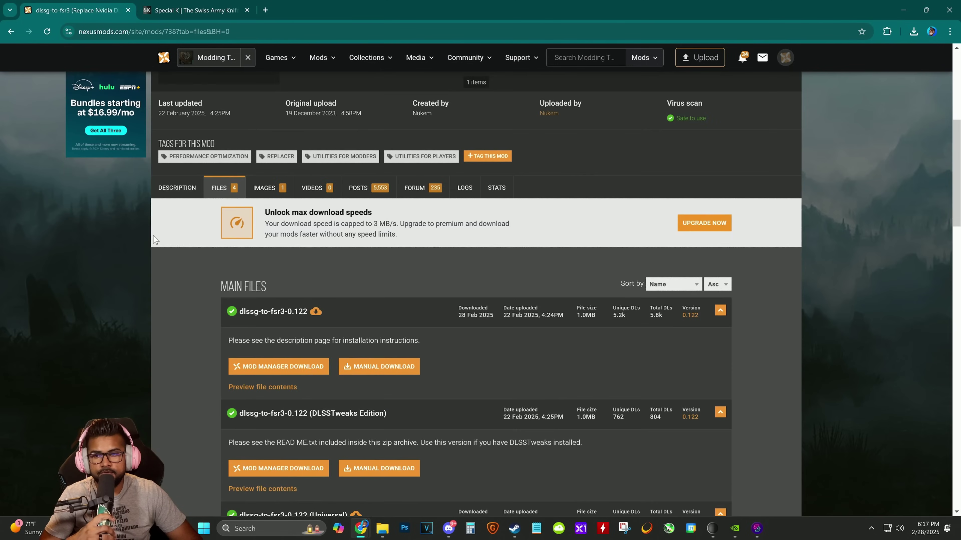
scroll(156, 239, down, 5)
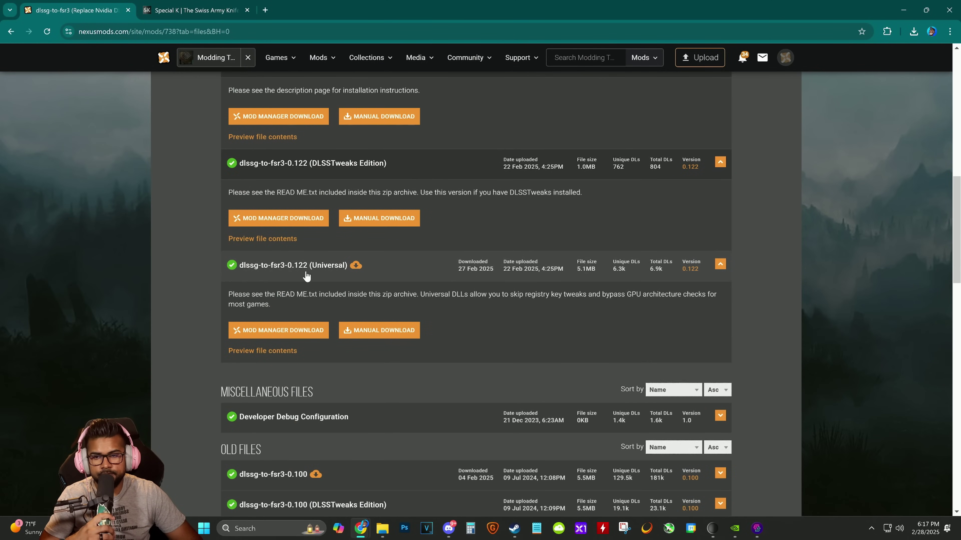
click(382, 330)
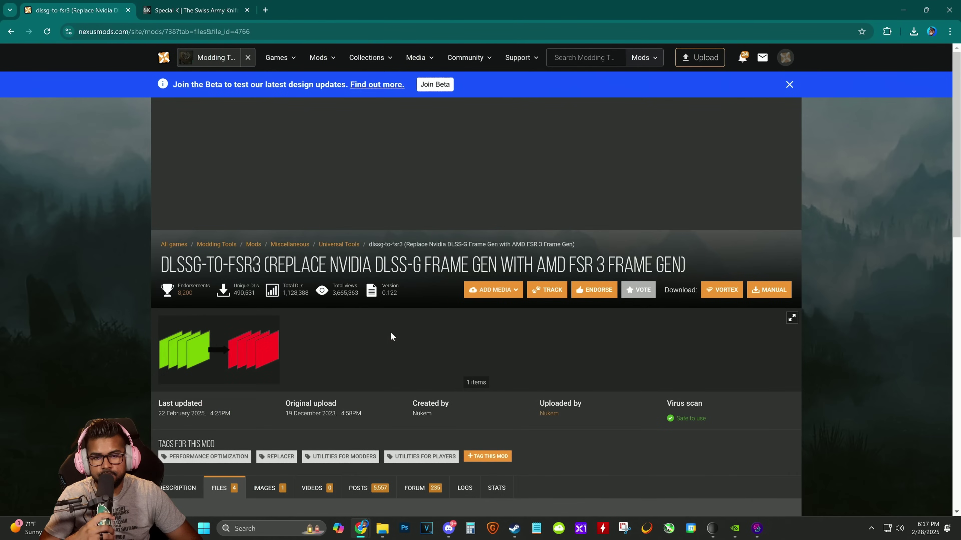
scroll(521, 374, down, 1)
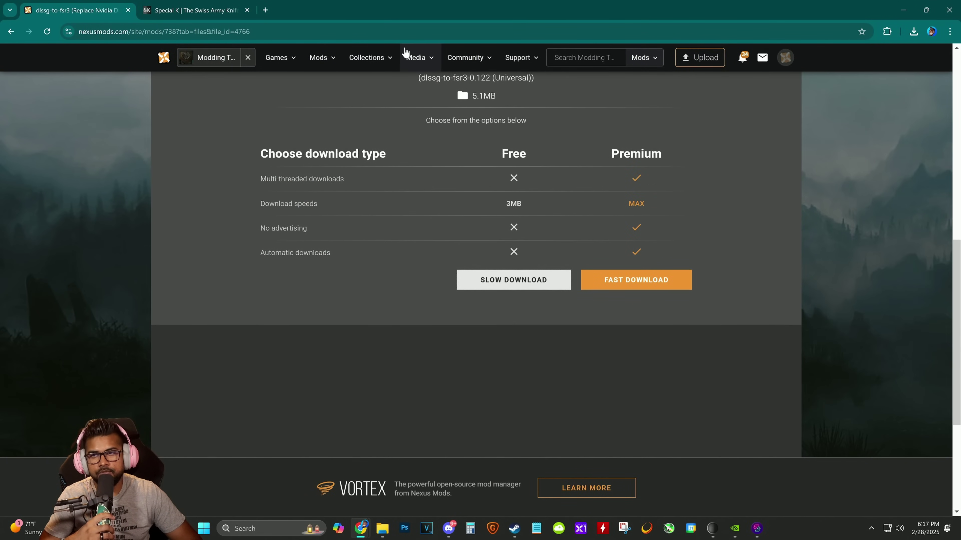
Copy dlssg_to_fsr3_amd_is_better.dll and version.dll from dll_version into the MonsterHunterWilds folder.
click(906, 9)
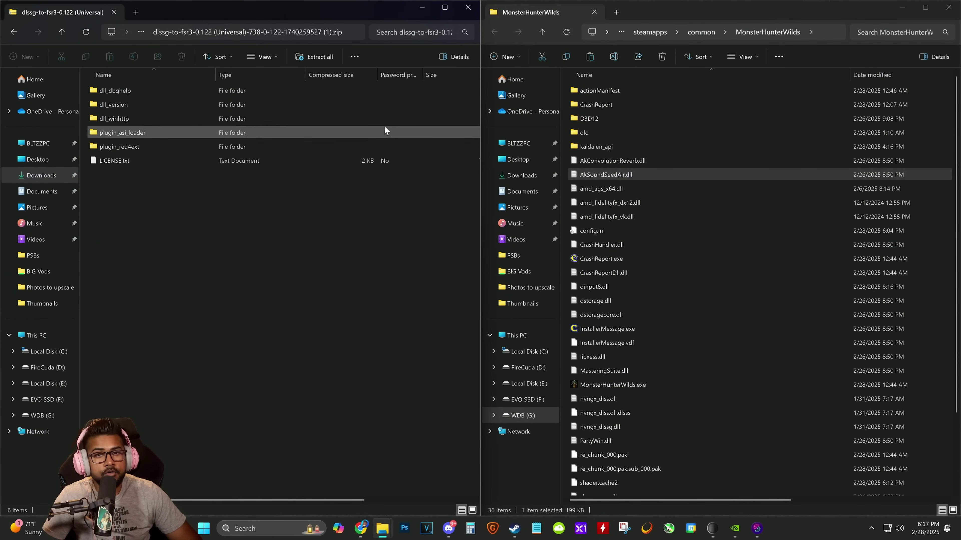
double_click(118, 107)
click(115, 91)
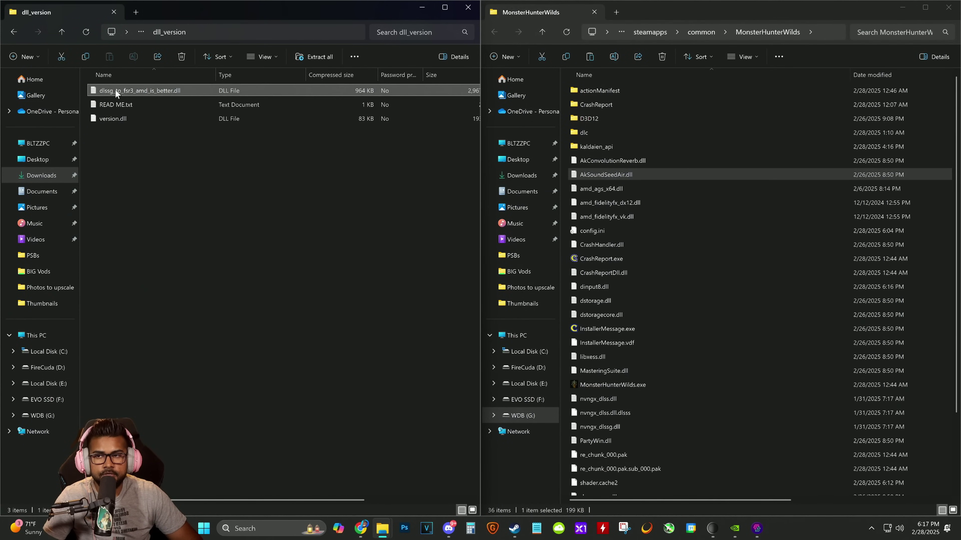
ctrl+click(114, 118)
right_click(117, 117)
click(148, 148)
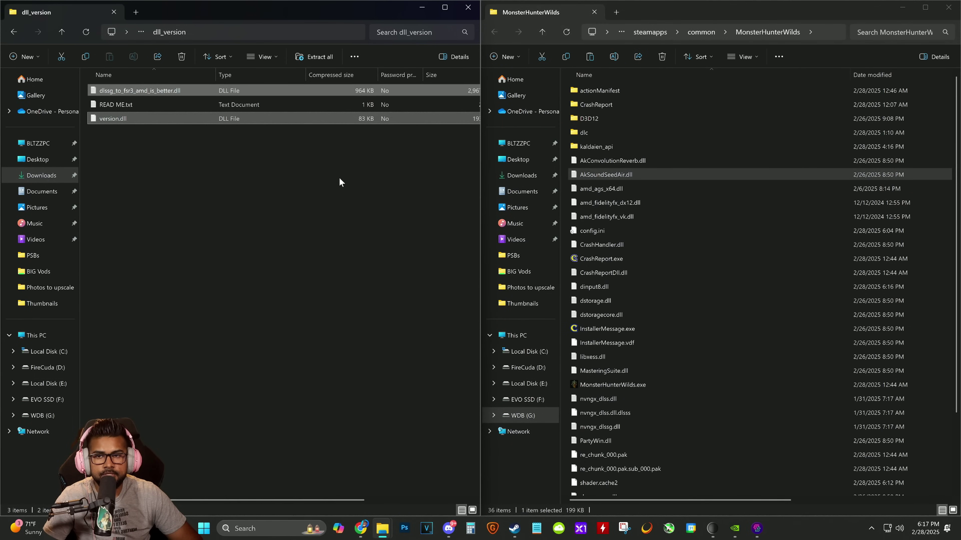
drag(283, 95, 621, 182)
click(628, 377)
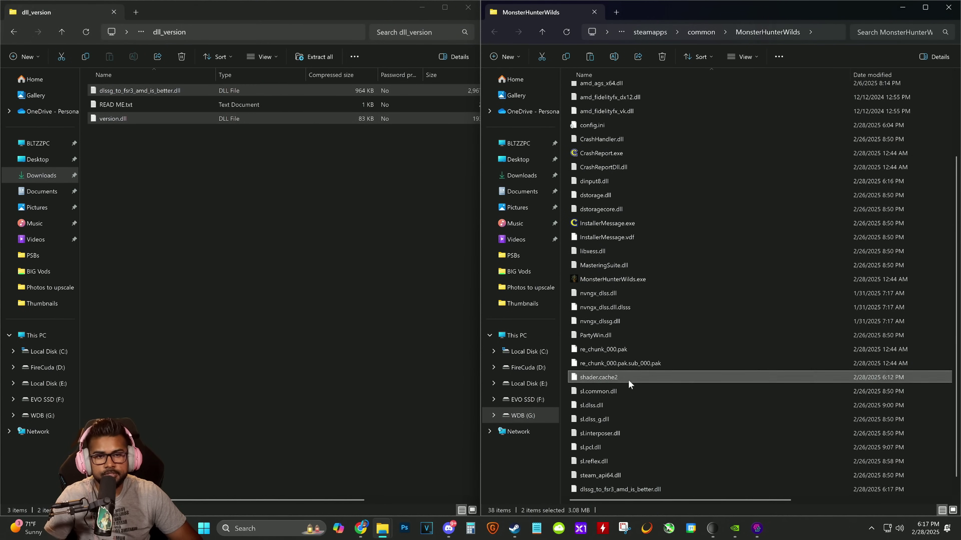
Close the dll_version folder window and return to the REFramework zip window.
click(319, 230)
click(468, 7)
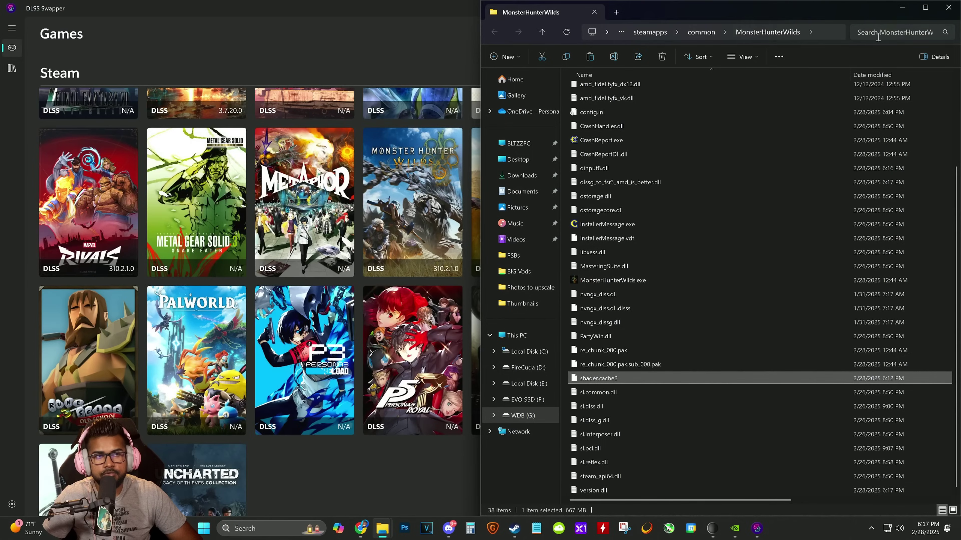
click(904, 9)
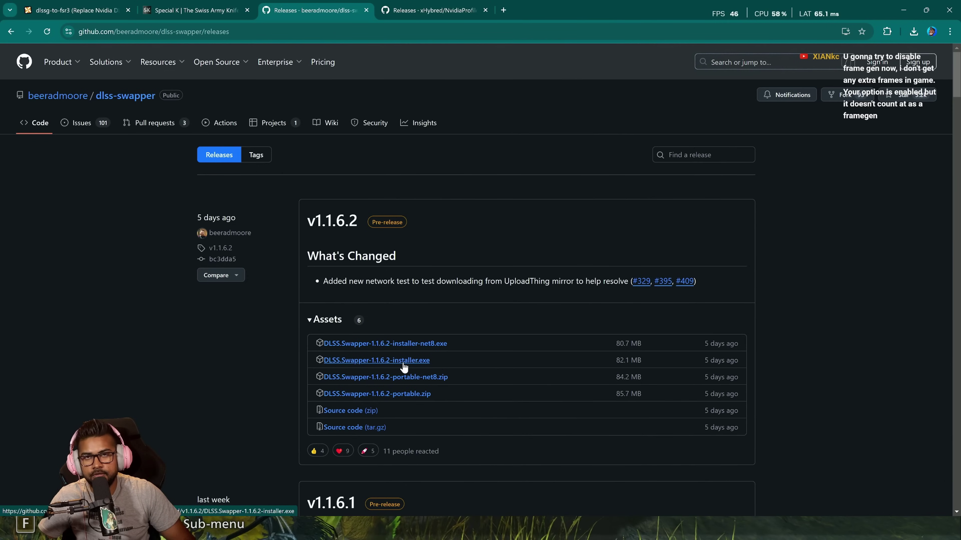
Check the NvidiaProfileInspectorRevamped releases on GitHub, then minimize the browser to the desktop.
click(401, 11)
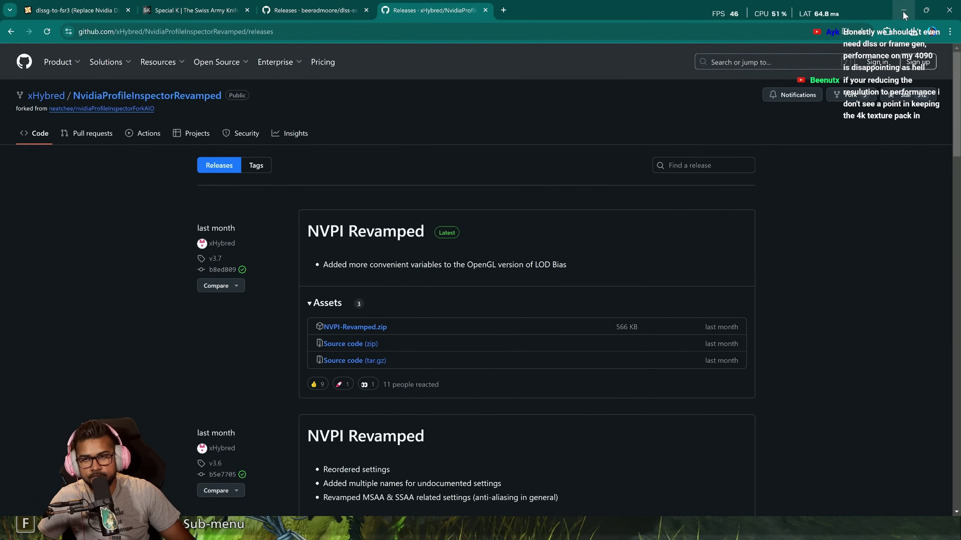
click(912, 14)
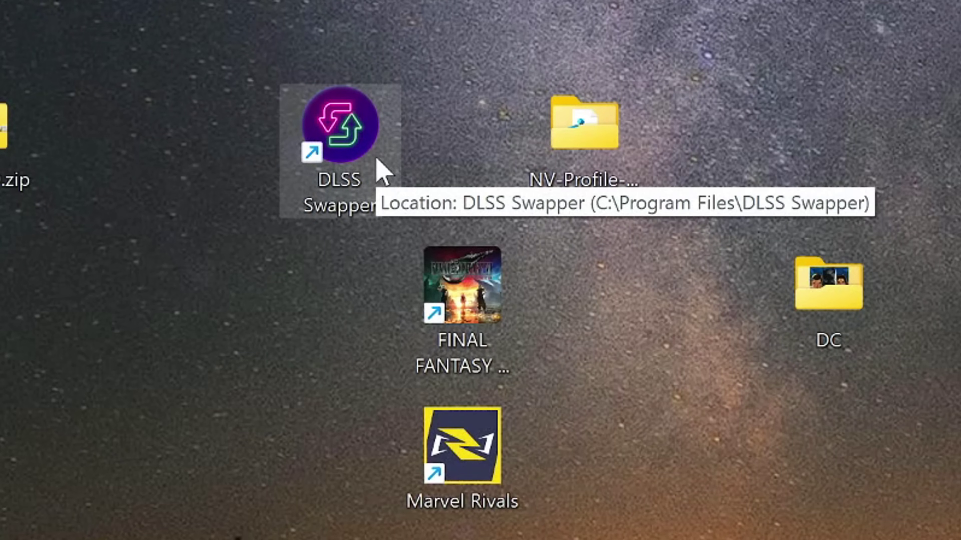
Launch DLSS Swapper from the desktop and switch to its Library page.
double_click(364, 140)
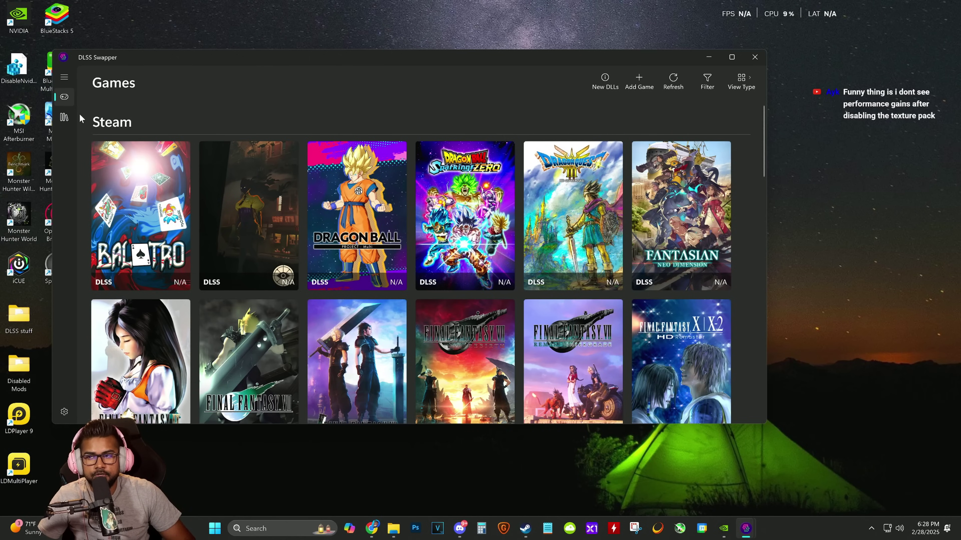
click(64, 117)
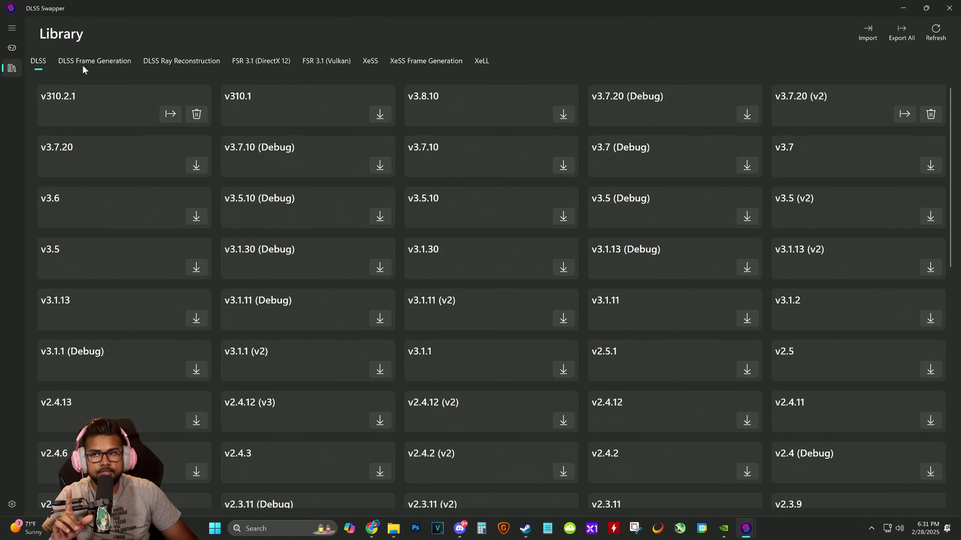
Browse the Frame Generation, FSR 3.1 DirectX 12 and Vulkan library tabs, then start Export All.
click(91, 62)
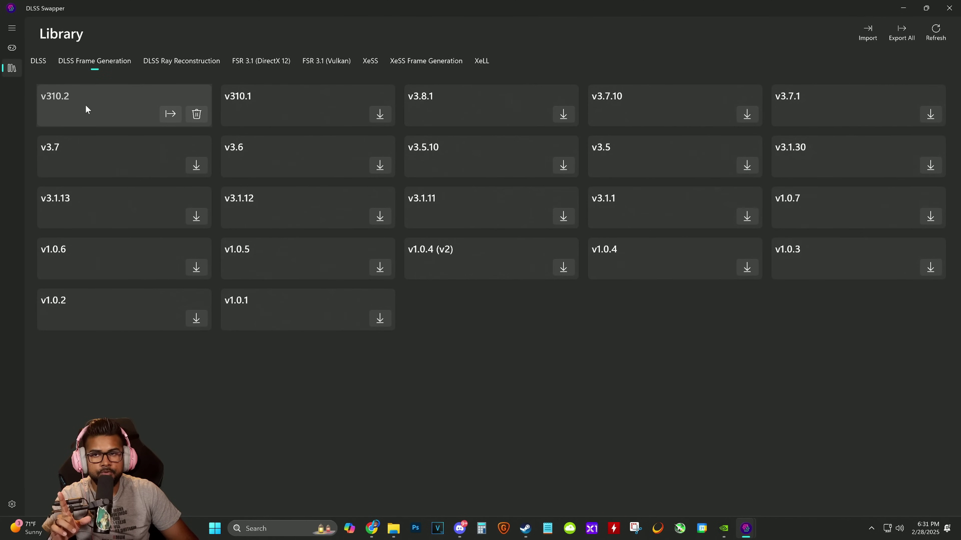
click(255, 60)
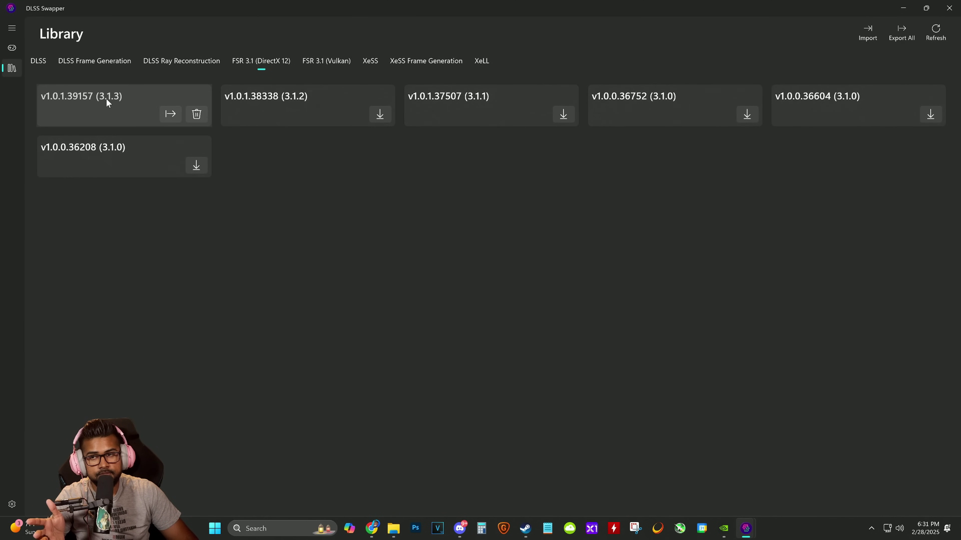
click(322, 61)
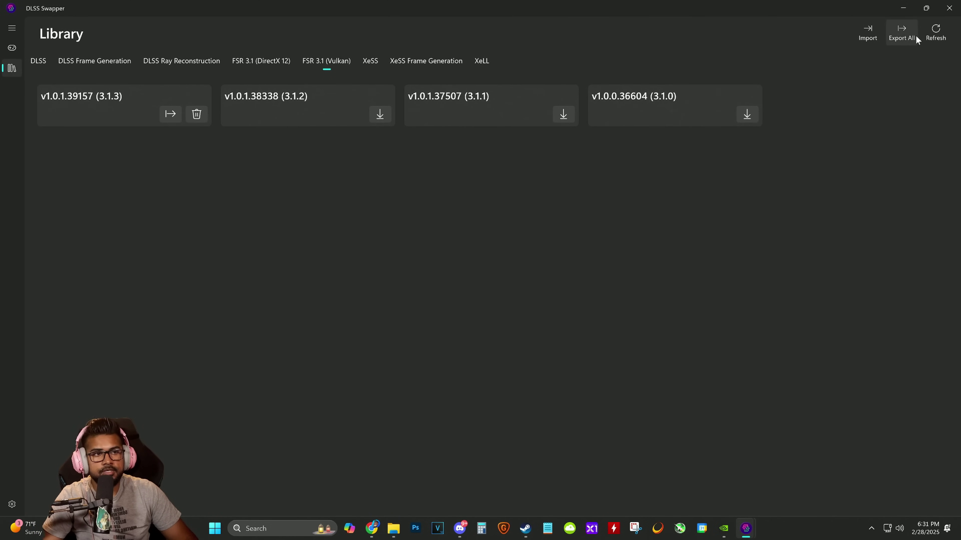
click(934, 40)
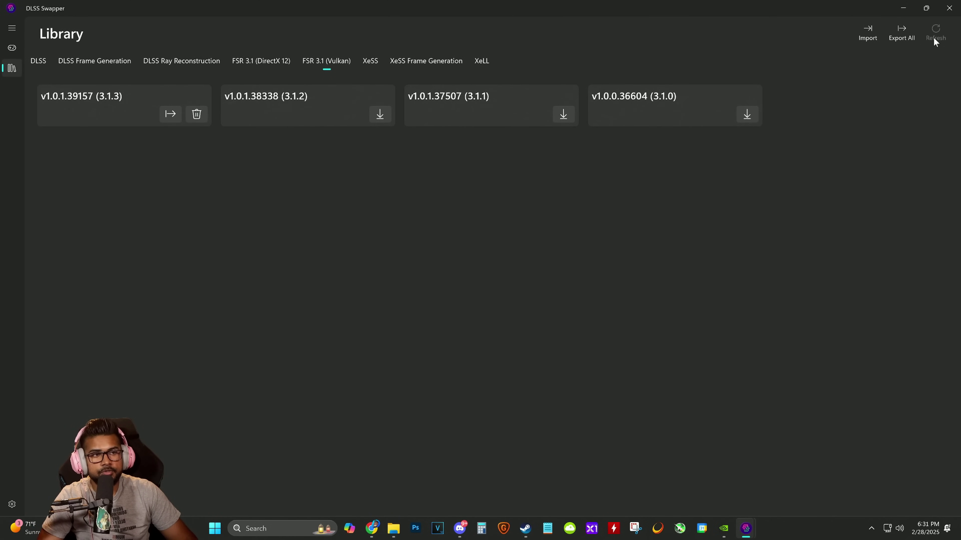
Save the export as dlss_swapper_export.zip and open it beside the game folder.
click(906, 33)
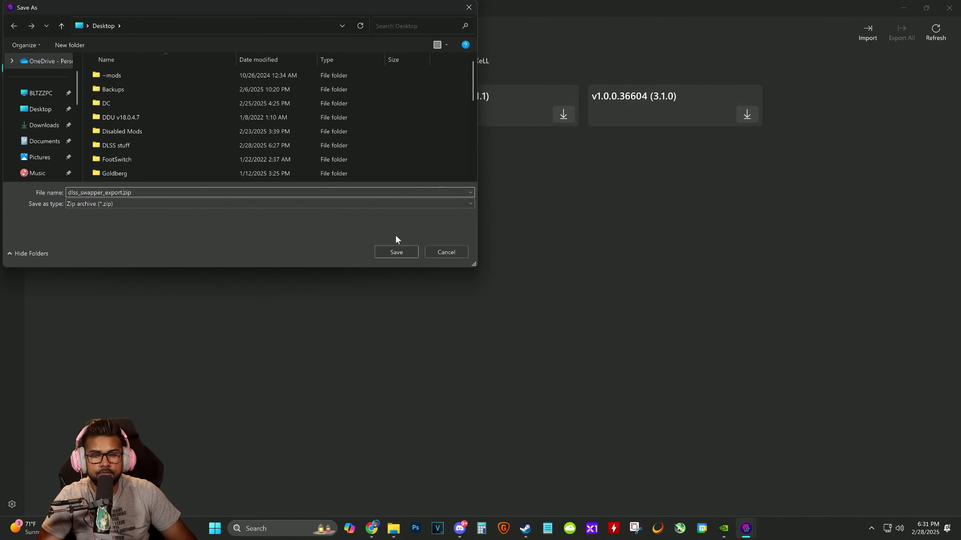
click(397, 251)
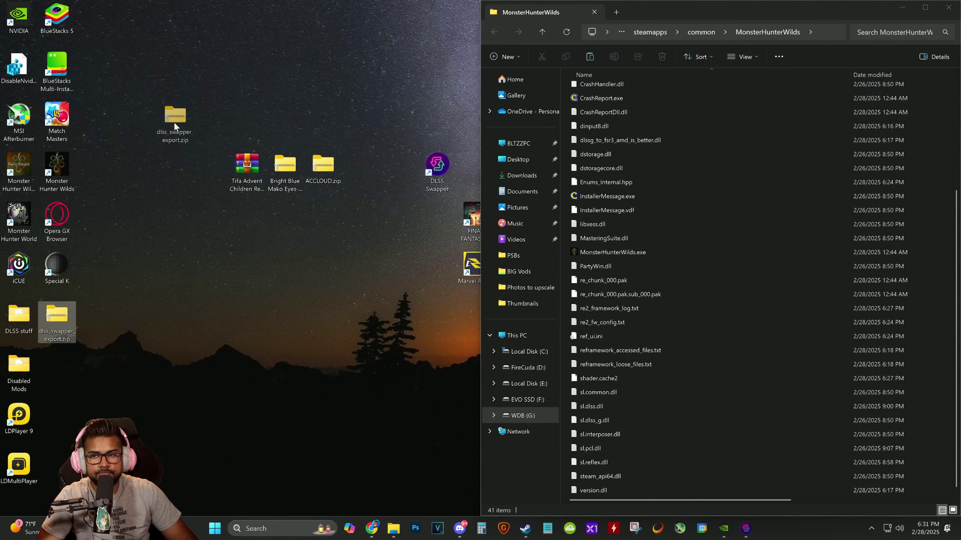
double_click(171, 116)
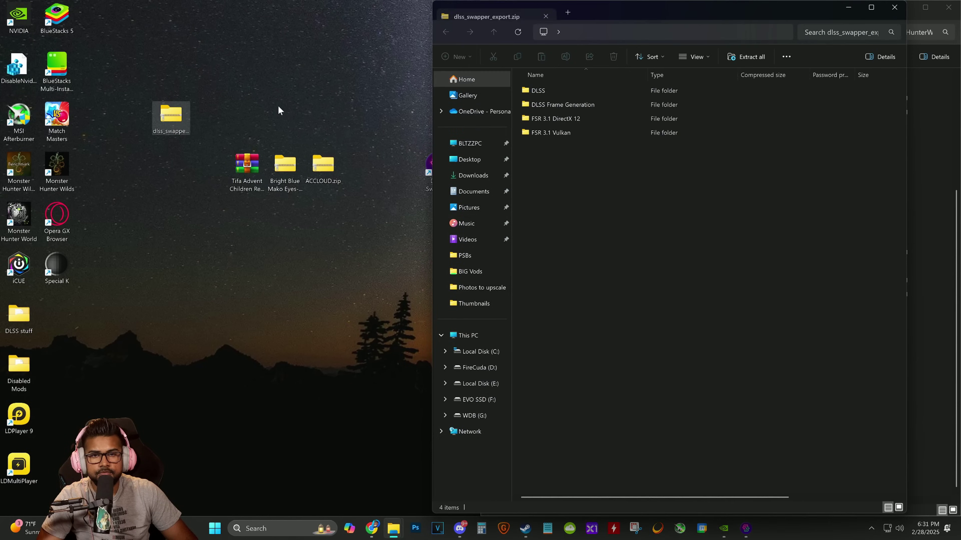
drag(694, 8, 43, 126)
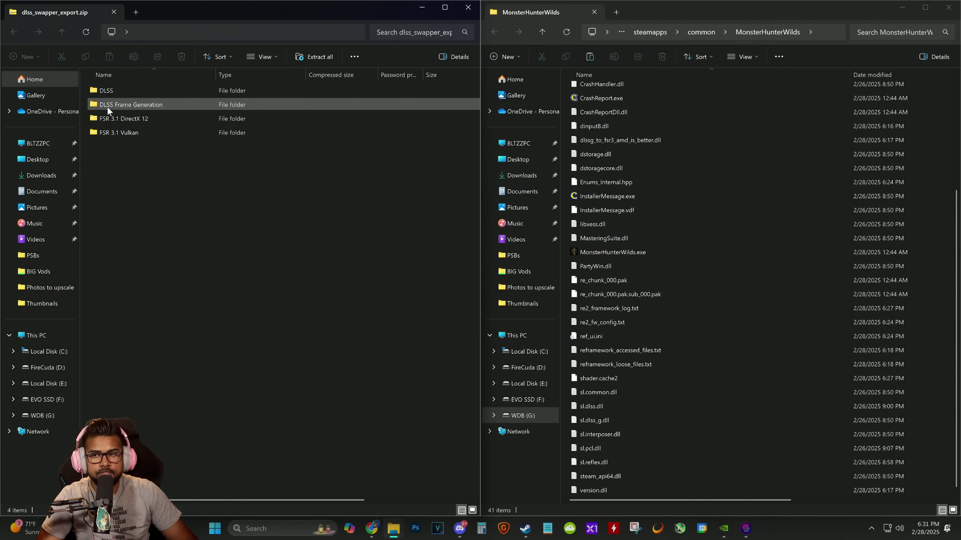
Copy nvngx_dlss.dll from the DLSS v310.2.1 folder into MonsterHunterWilds.
click(111, 93)
double_click(121, 88)
click(126, 102)
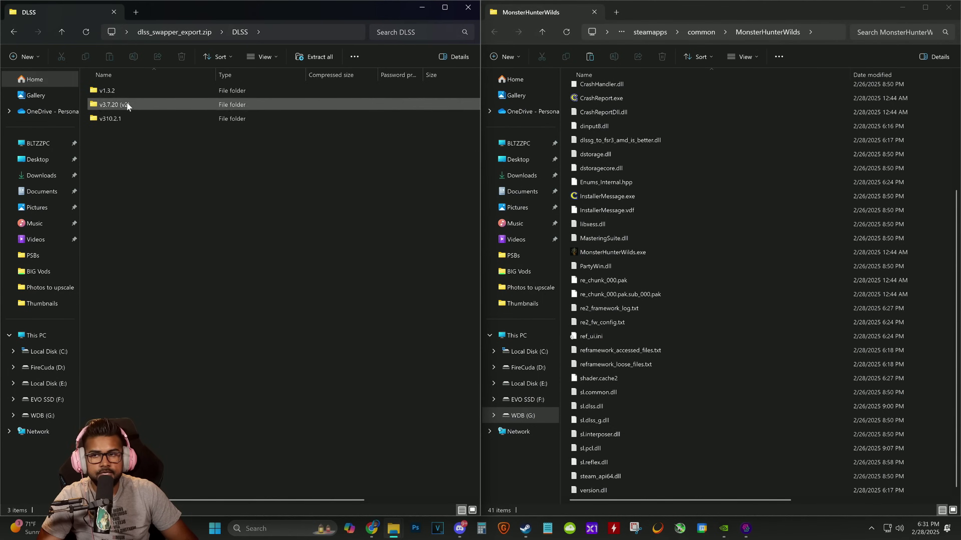
click(378, 301)
double_click(341, 301)
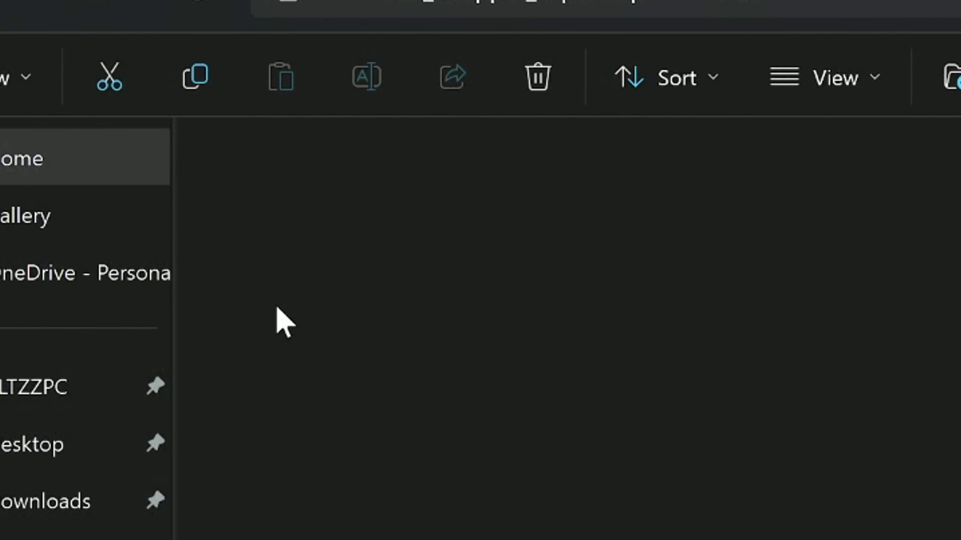
click(322, 220)
drag(320, 210, 689, 274)
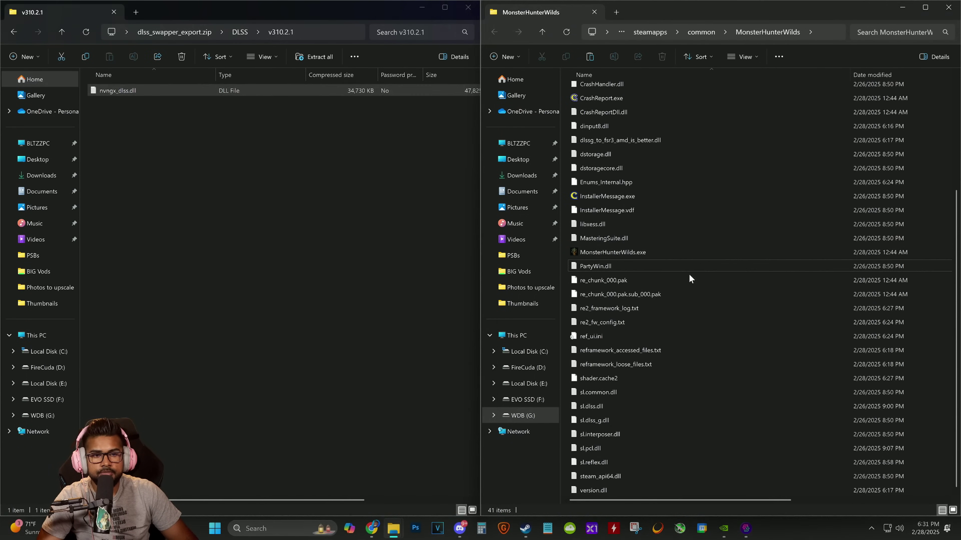
Copy nvngx_dlssg.dll from the Frame Generation v310.2 folder into MonsterHunterWilds.
click(275, 215)
key(alt+Left)
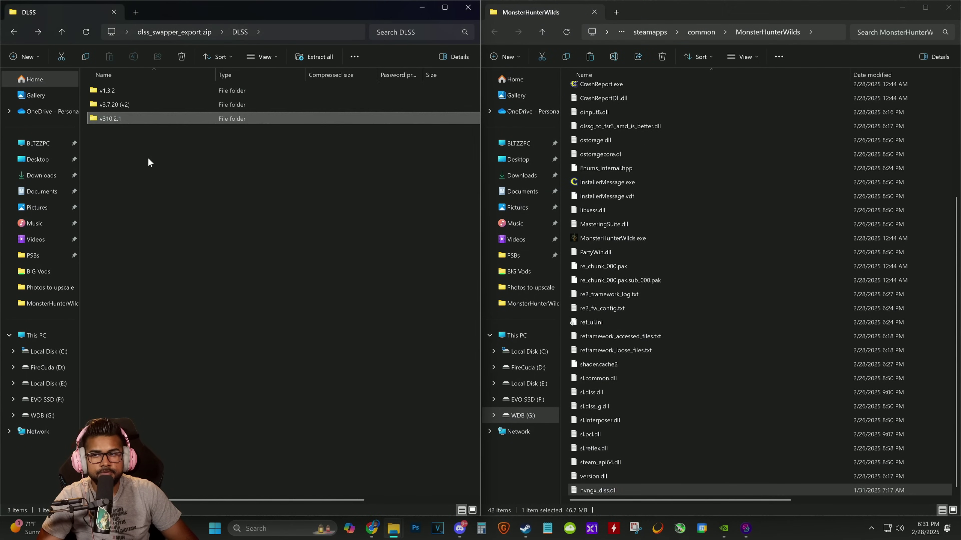
key(alt+Left)
double_click(131, 109)
click(128, 90)
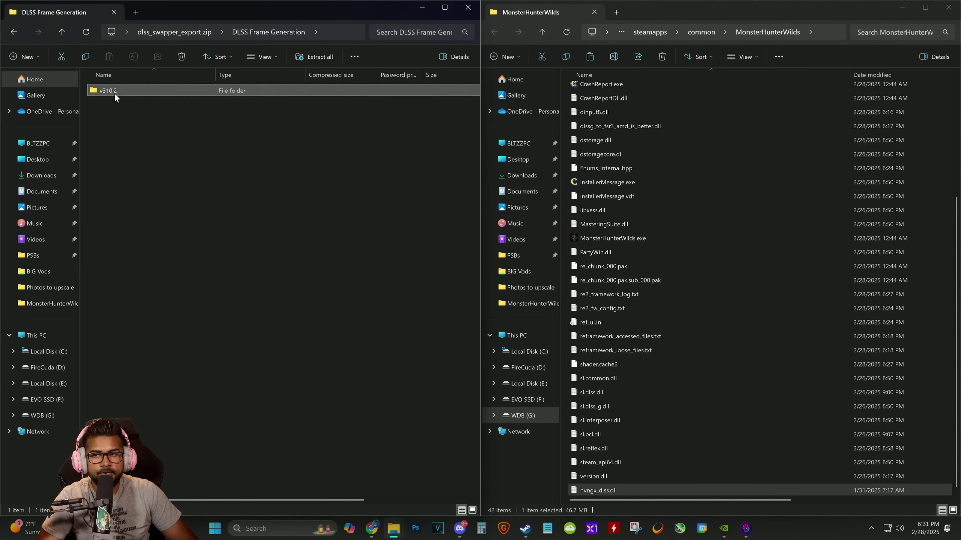
double_click(128, 91)
click(128, 91)
drag(127, 91, 704, 333)
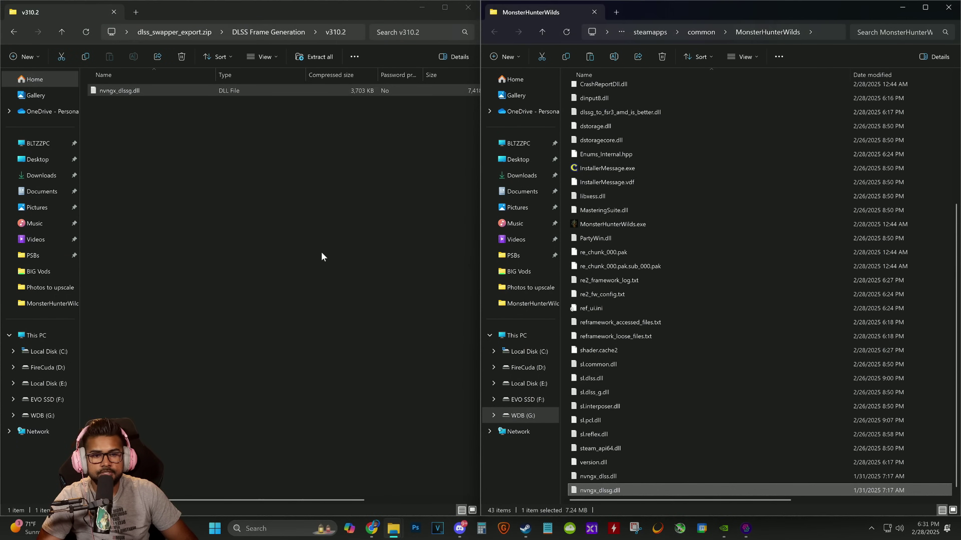
Copy amd_fidelityfx_dx12.dll and amd_fidelityfx_vk.dll (FSR 3.1 v1.0.1.39157) into MonsterHunterWilds.
click(190, 203)
key(alt+Left)
key(alt+Left)
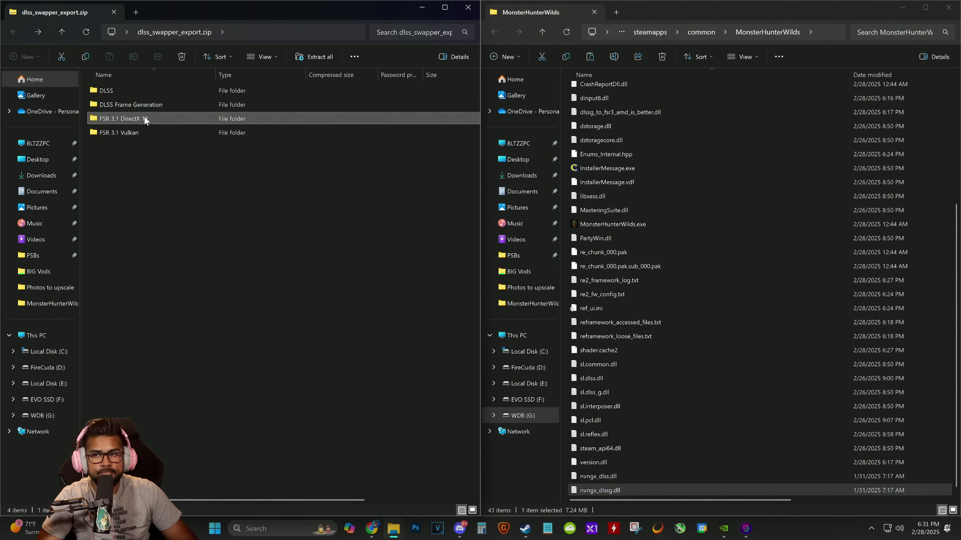
double_click(144, 116)
double_click(150, 91)
drag(117, 92, 739, 360)
click(304, 268)
key(alt+Left)
key(alt+Left)
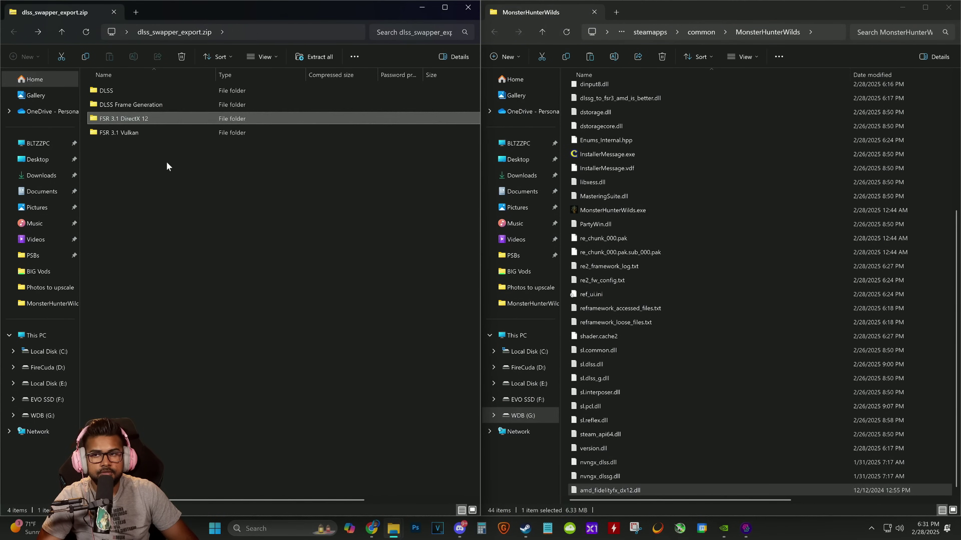
double_click(158, 138)
double_click(155, 95)
drag(125, 90, 749, 321)
Refresh the game folder, close the archive, and open the NV-Profile-Inspector-Revamped folder.
click(369, 265)
click(809, 291)
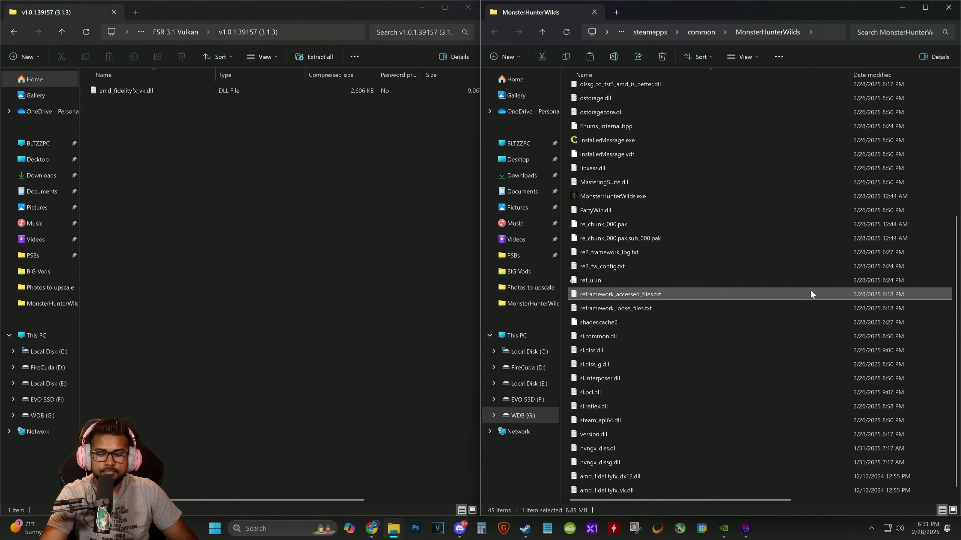
key(F5)
scroll(718, 277, up, 2)
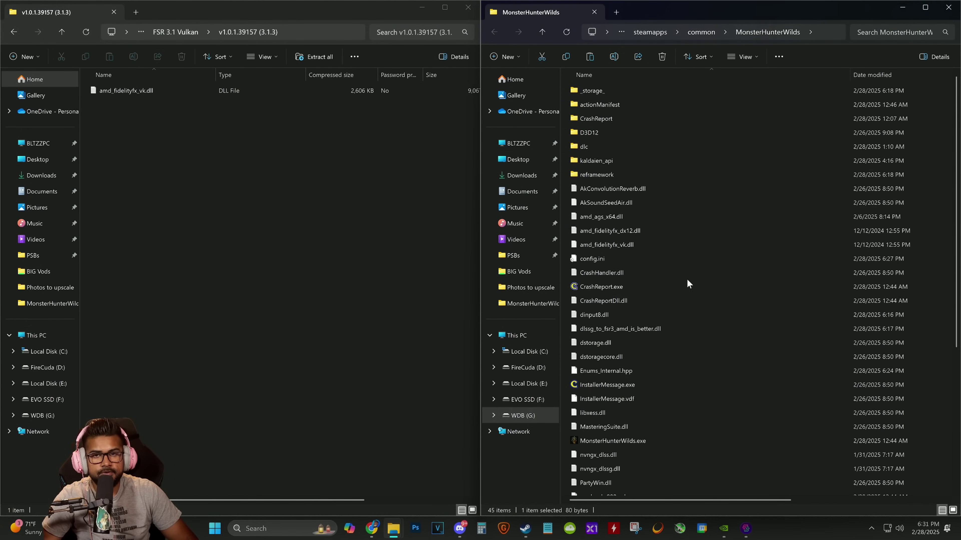
click(468, 7)
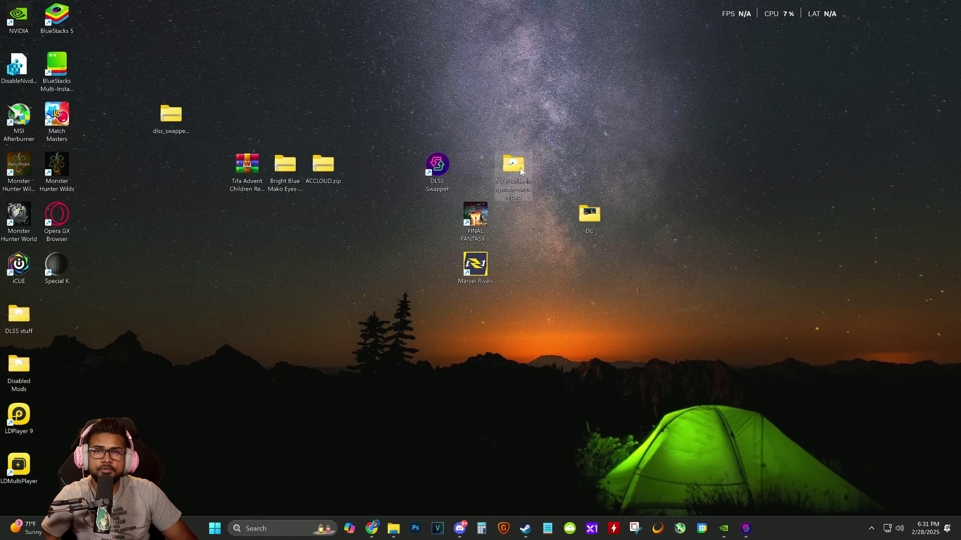
double_click(514, 167)
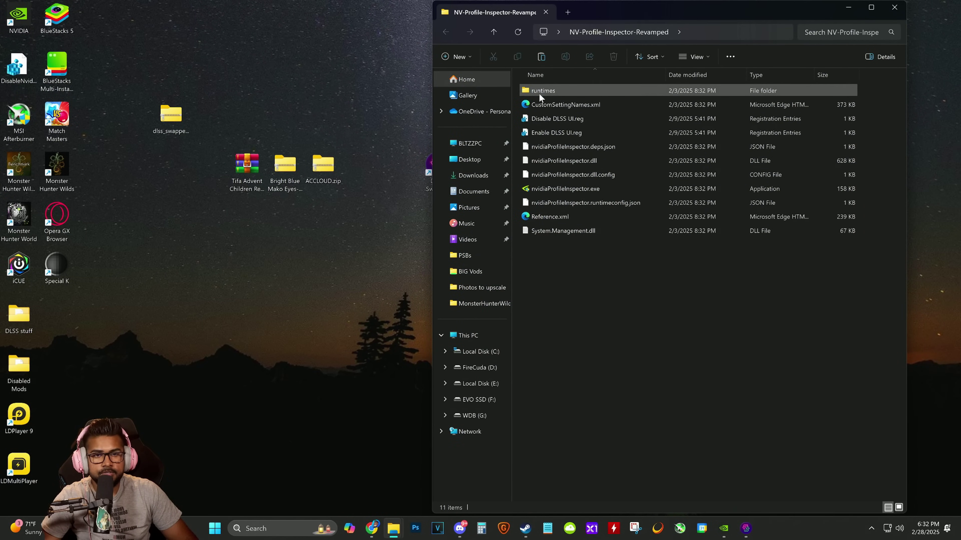
click(566, 190)
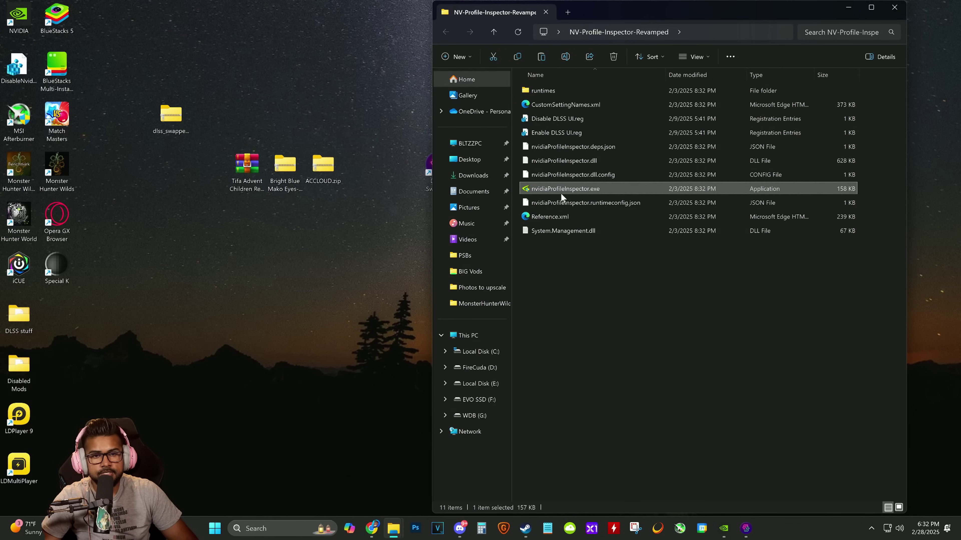
Run NVIDIA Profile Inspector as admin, load Monster Hunter Wilds, and remove monsterhunterwilds.exe.
double_click(586, 189)
click(530, 348)
click(186, 22)
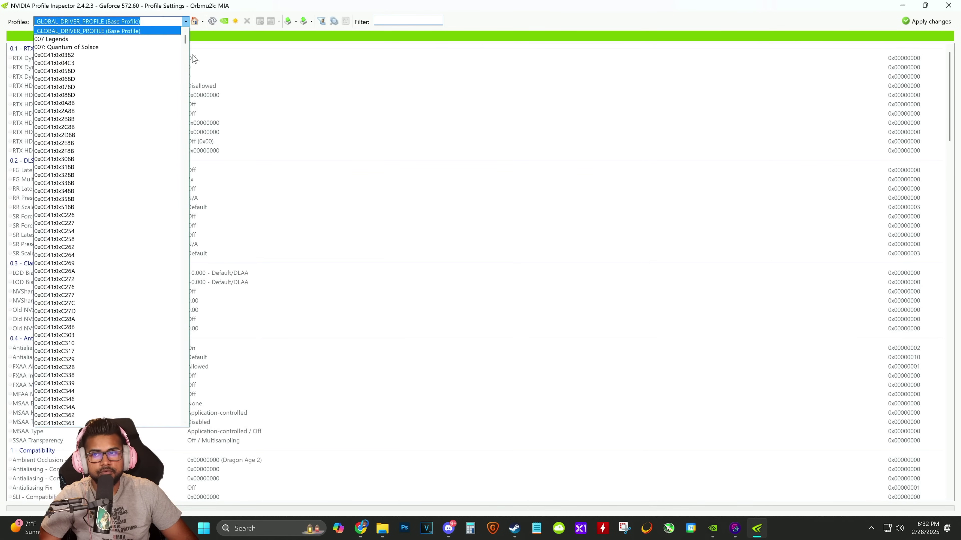
drag(185, 40, 184, 249)
click(70, 401)
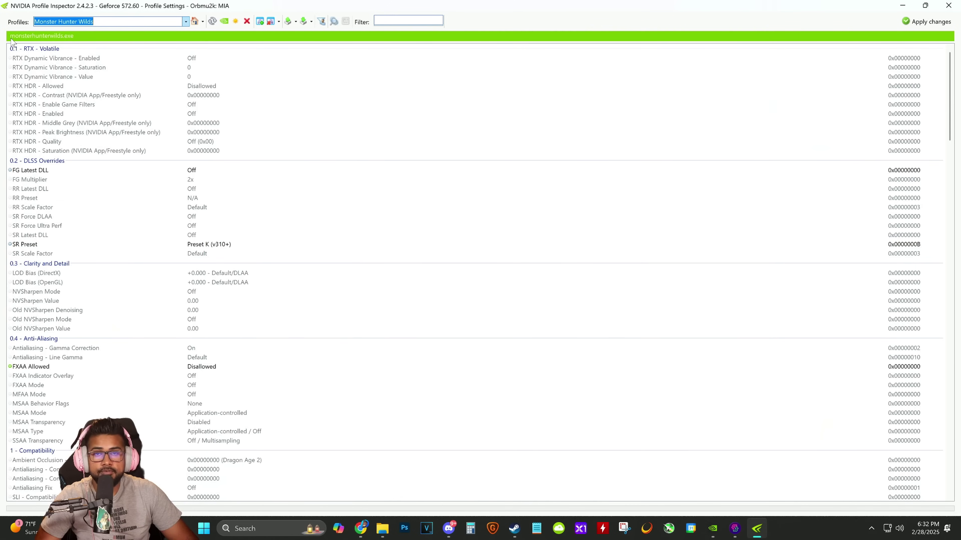
click(272, 24)
click(290, 35)
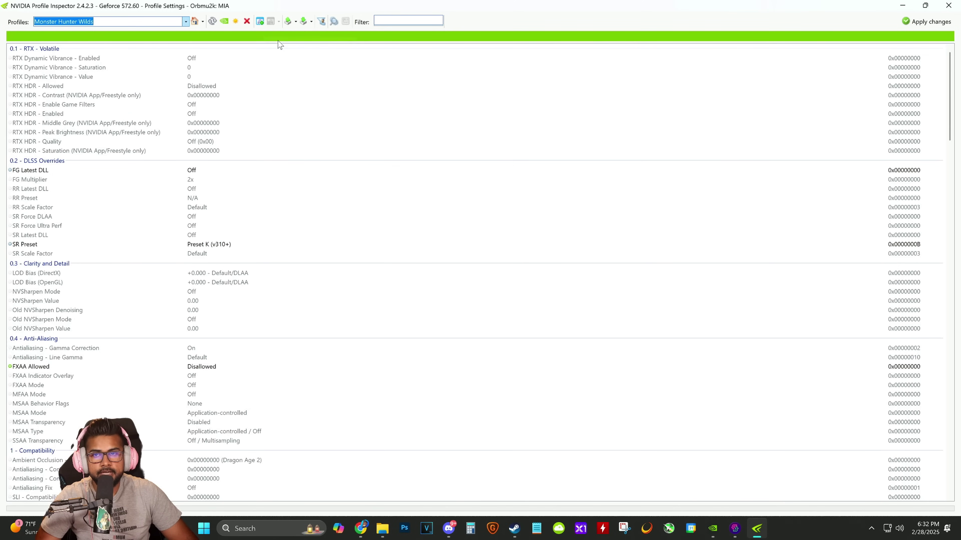
Link MonsterHunterWilds.exe from the Steam common\MonsterHunterWilds folder to the Monster Hunter Wilds profile.
click(261, 22)
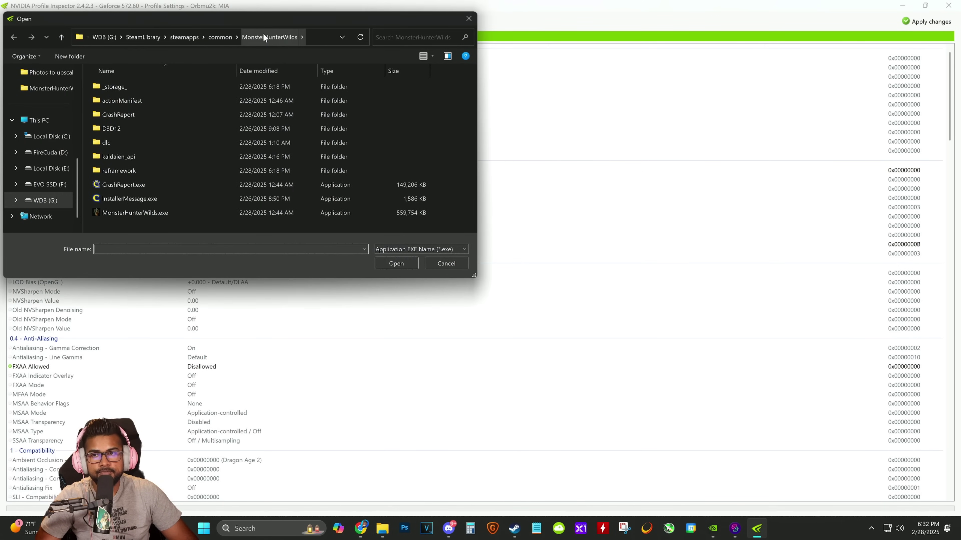
drag(221, 18, 305, 49)
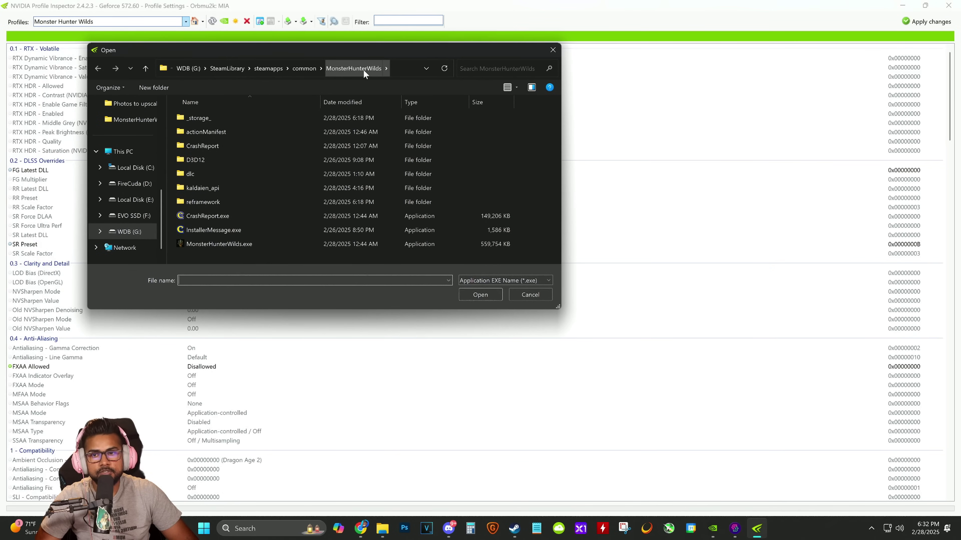
click(304, 69)
scroll(227, 182, down, 3)
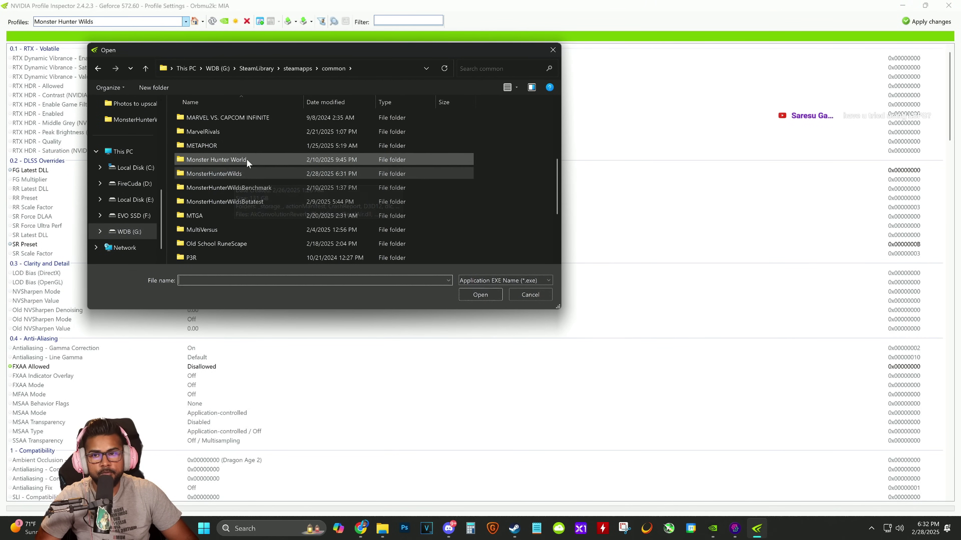
double_click(238, 173)
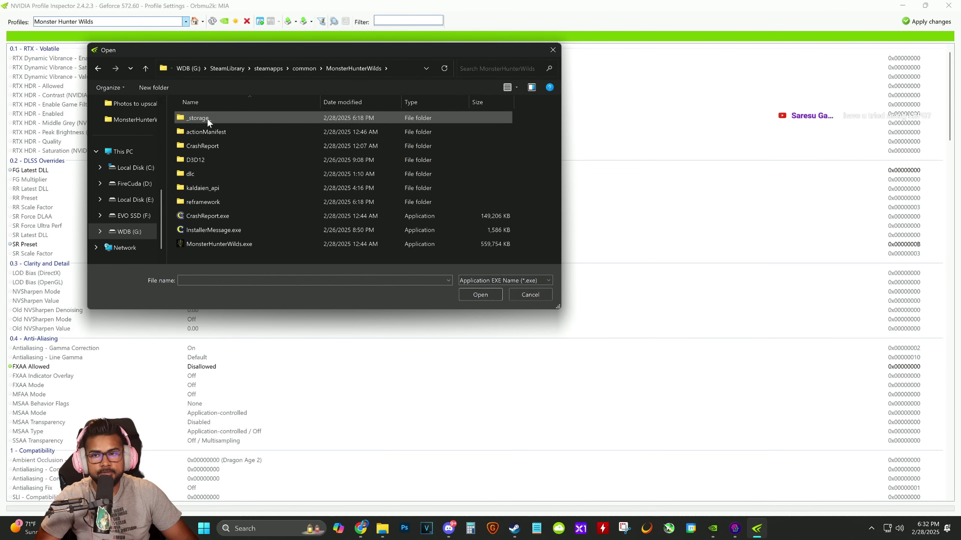
click(231, 245)
click(471, 298)
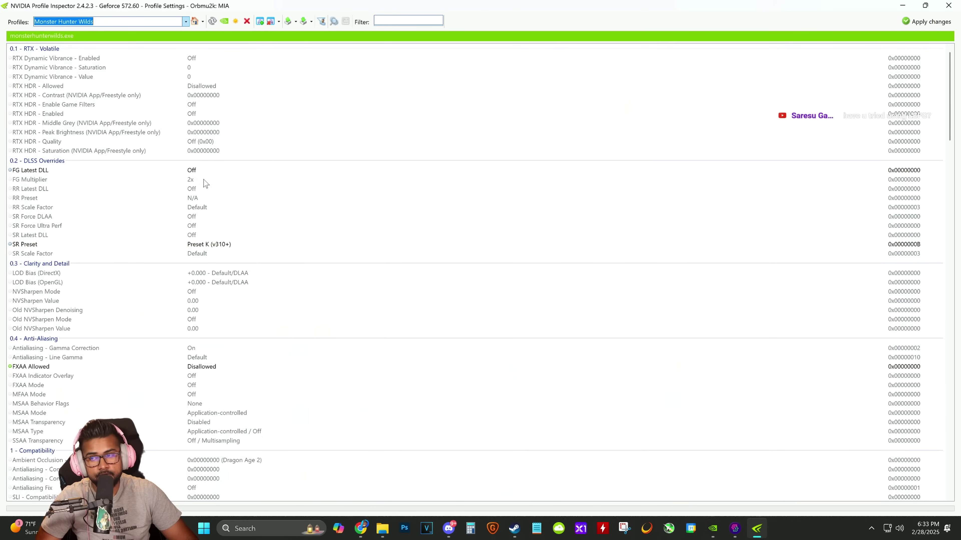
Turn the FG Latest DLL setting On.
click(210, 170)
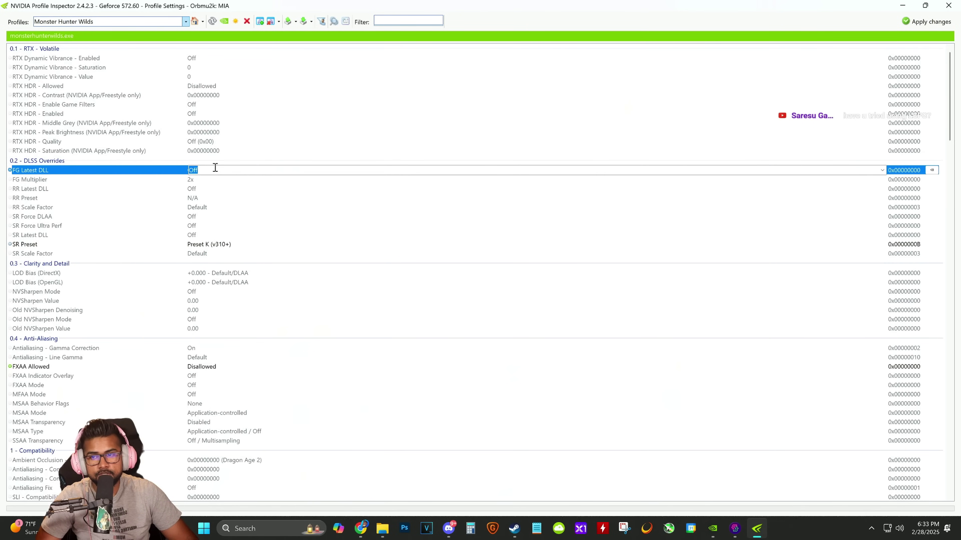
click(882, 170)
click(206, 189)
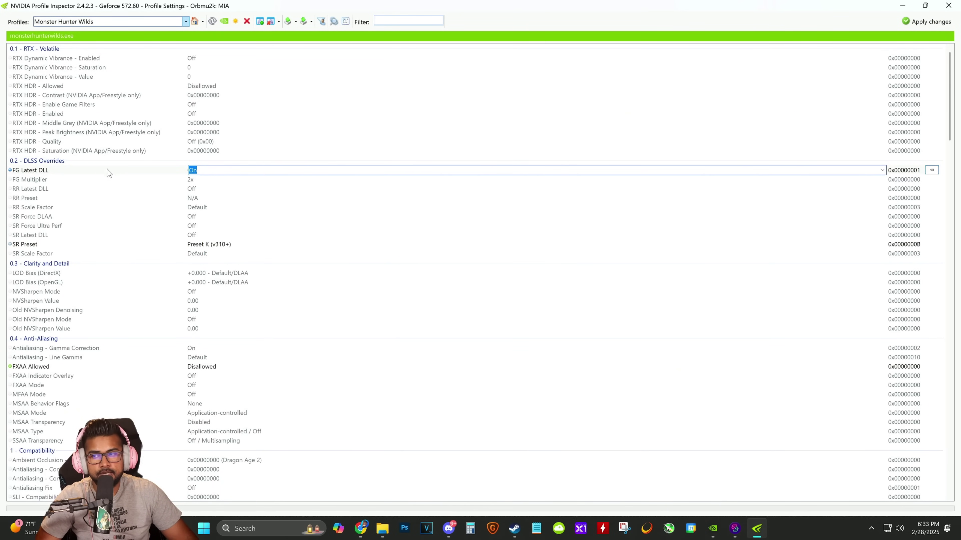
Keep SR Preset at Preset K (v310+), then apply the changes and close the inspector.
click(212, 245)
click(882, 244)
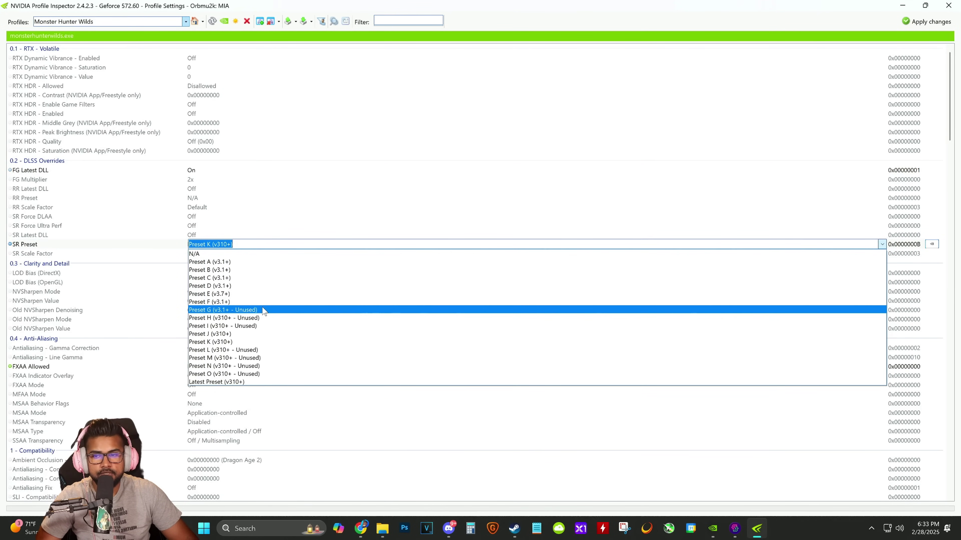
click(224, 342)
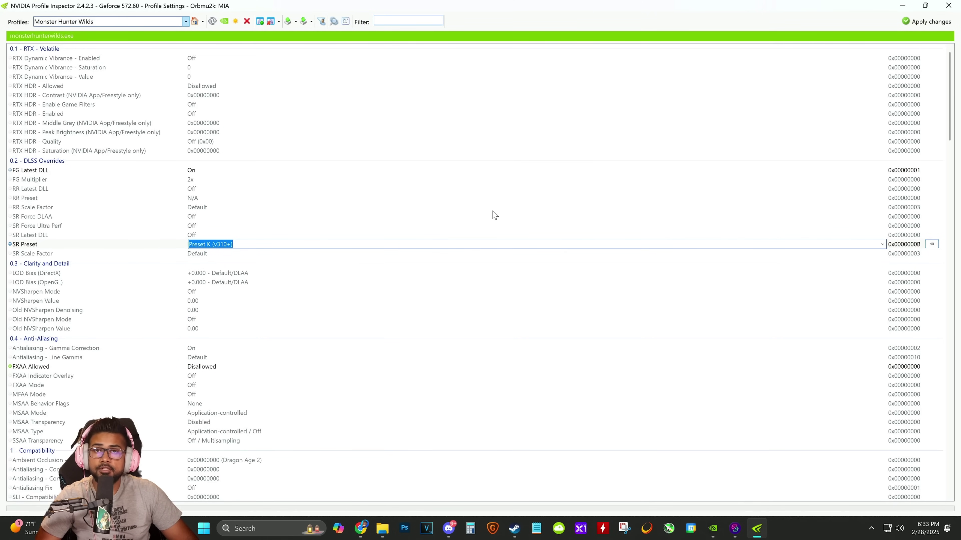
click(931, 25)
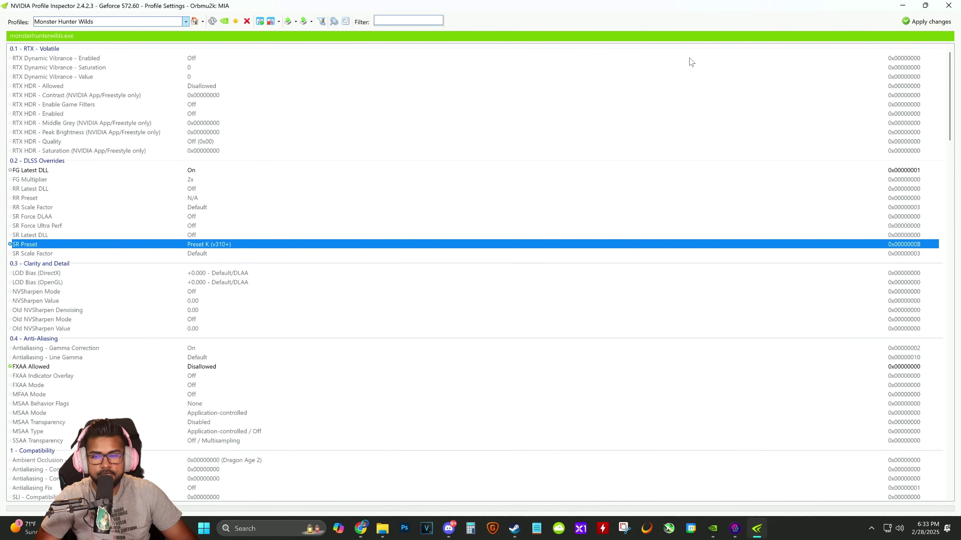
click(958, 5)
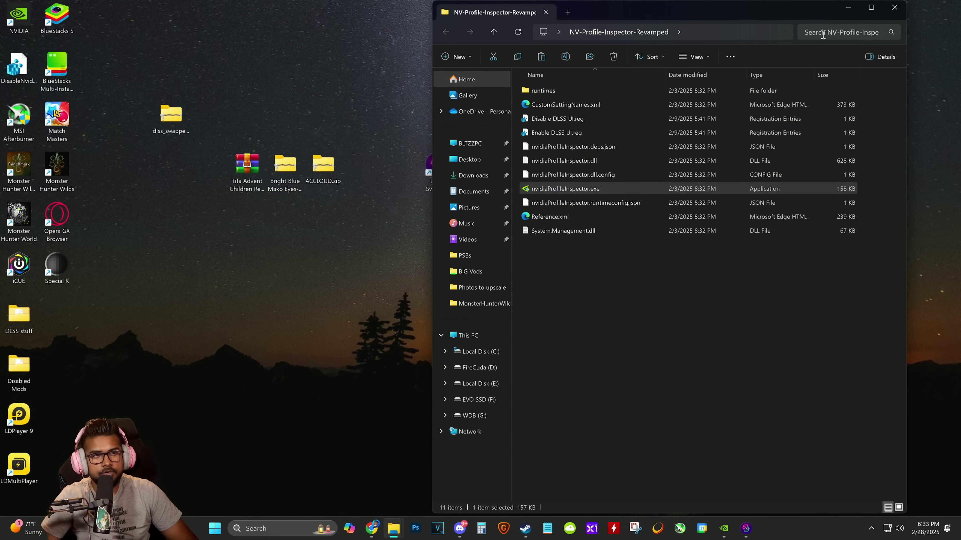
Launch Monster Hunter Wilds and wait for the online lobby selection menu to appear.
mouse_move(861, 12)
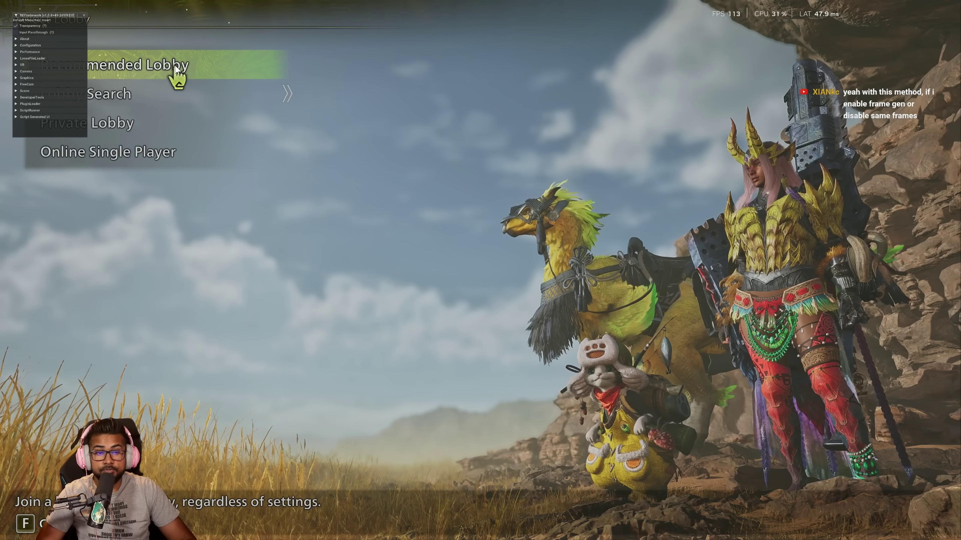
Join the Recommended Lobby and check Graphics shows NVIDIA DLSS 310.2.1 with Frame Generation enabled.
click(176, 73)
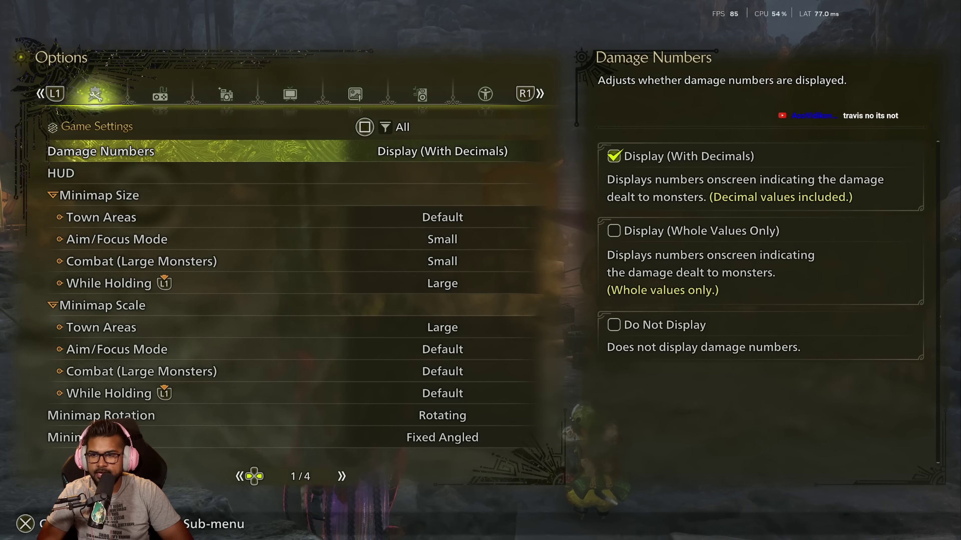
key(e)
key(e)
key(e)
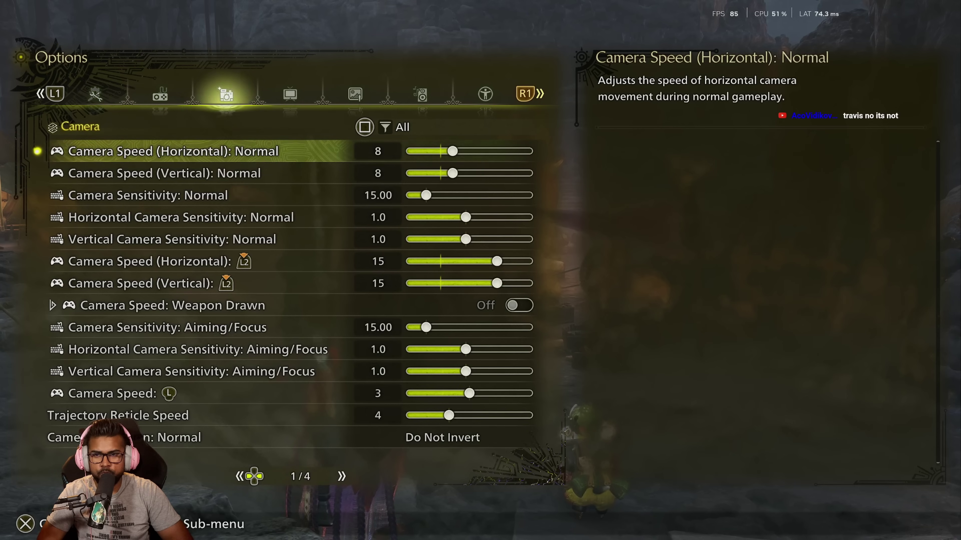
key(e)
key(Down)
key(Down)
key(Down)
key(Down)
key(Down)
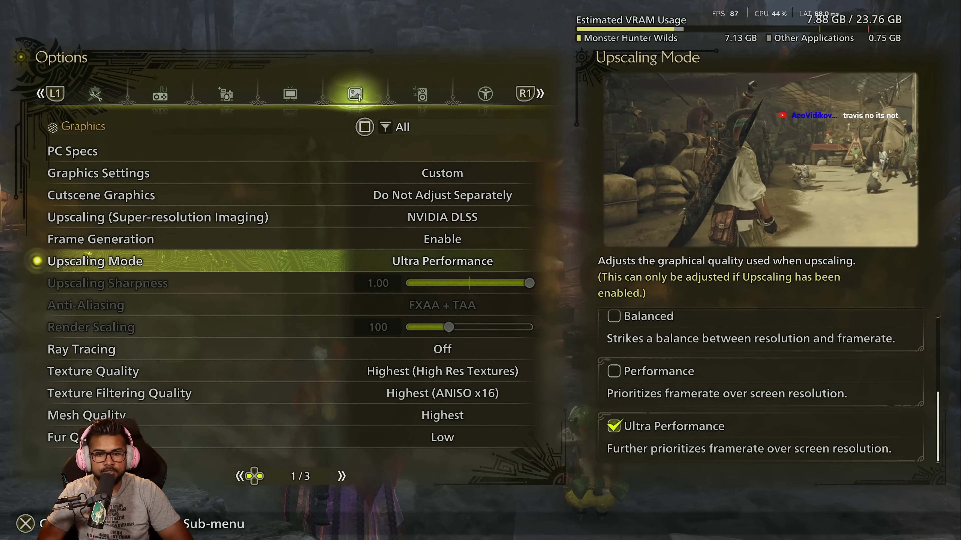
key(Up)
key(Up)
key(Up)
key(Up)
key(Up)
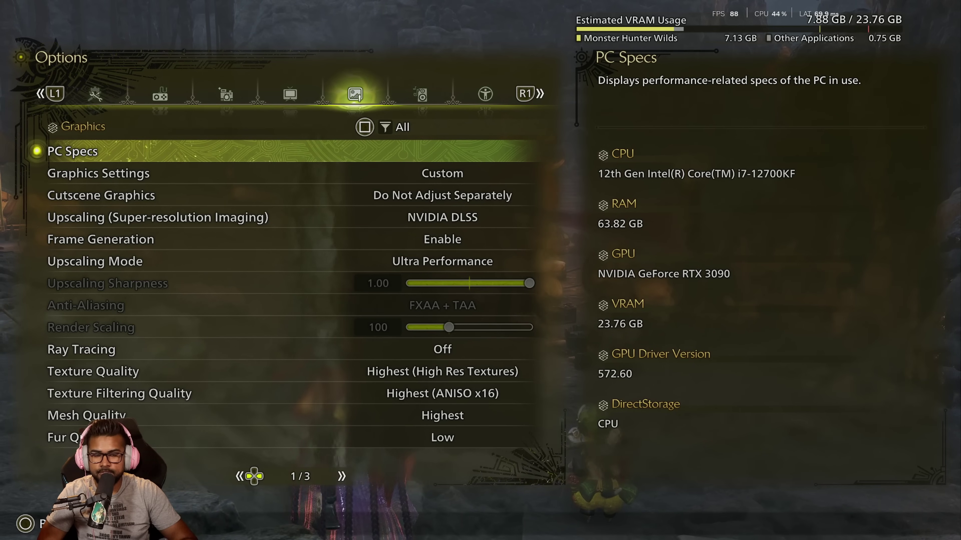
key(Down)
key(Down)
key(Down)
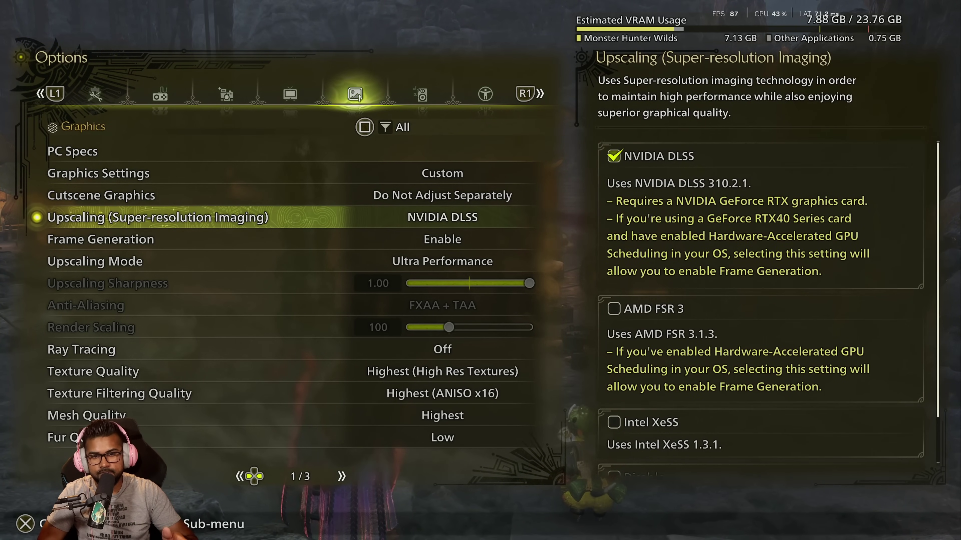
key(Down)
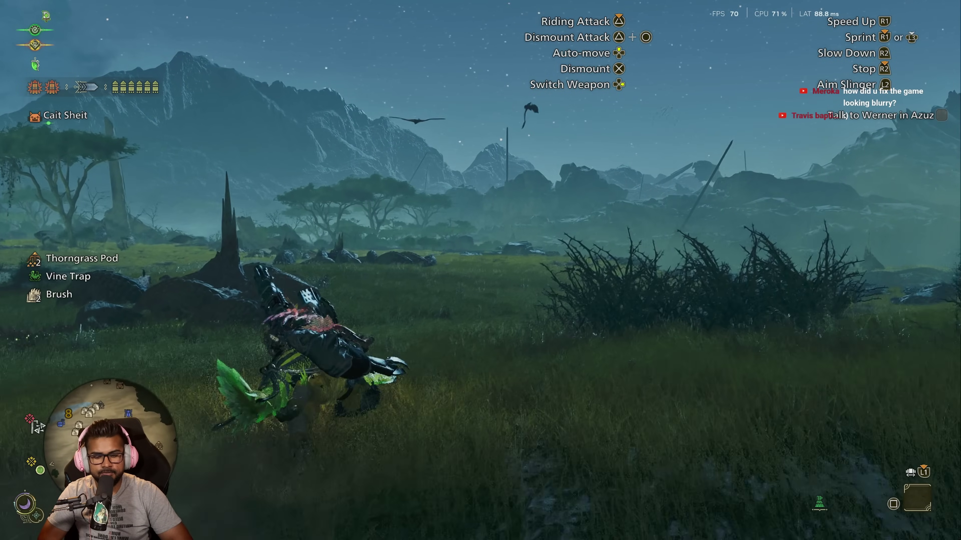
Enter and leave Photo Mode, then move back up to PC Specs.
key(p)
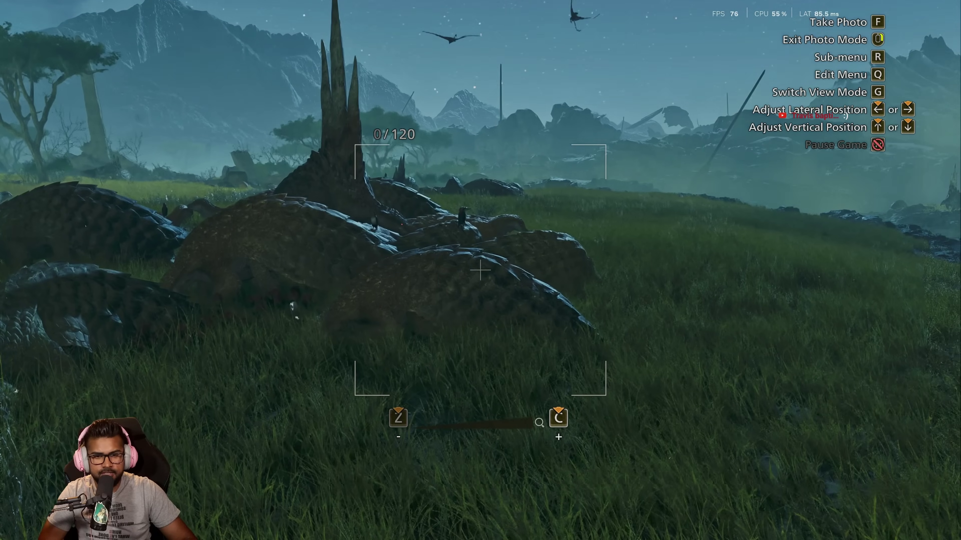
right_click(481, 270)
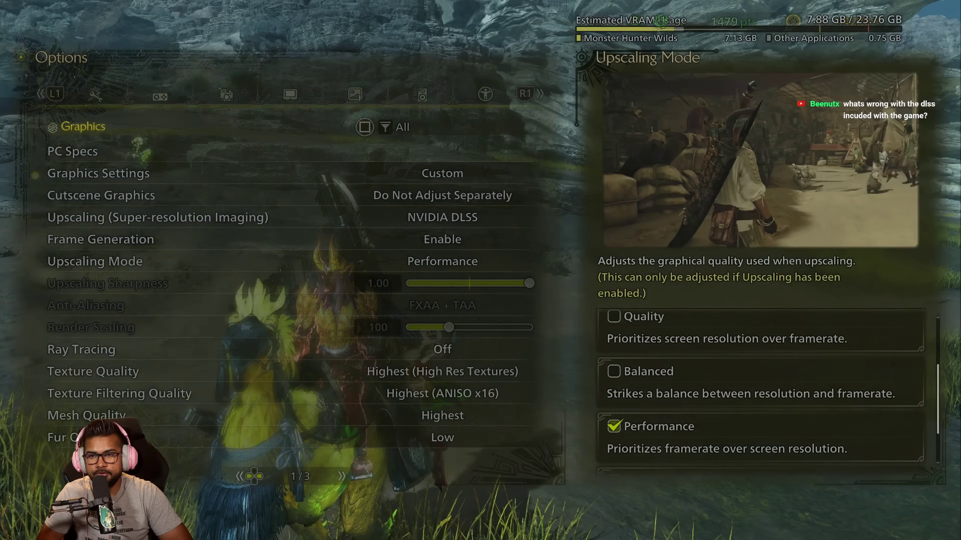
key(Up)
key(Up)
key(Up)
key(Up)
key(Up)
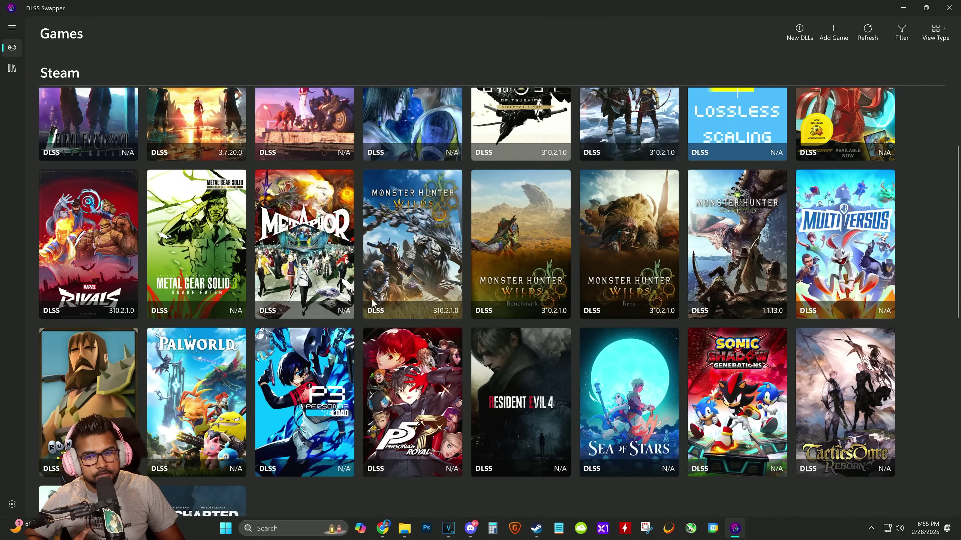
Open Monster Hunter Wilds' details and view the DLSS version list, cancelling without swapping.
click(411, 248)
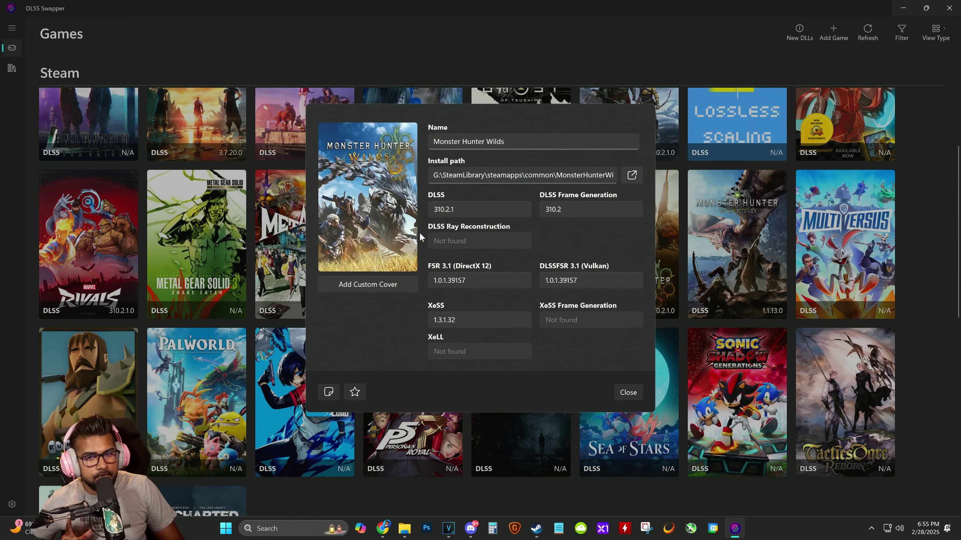
click(446, 211)
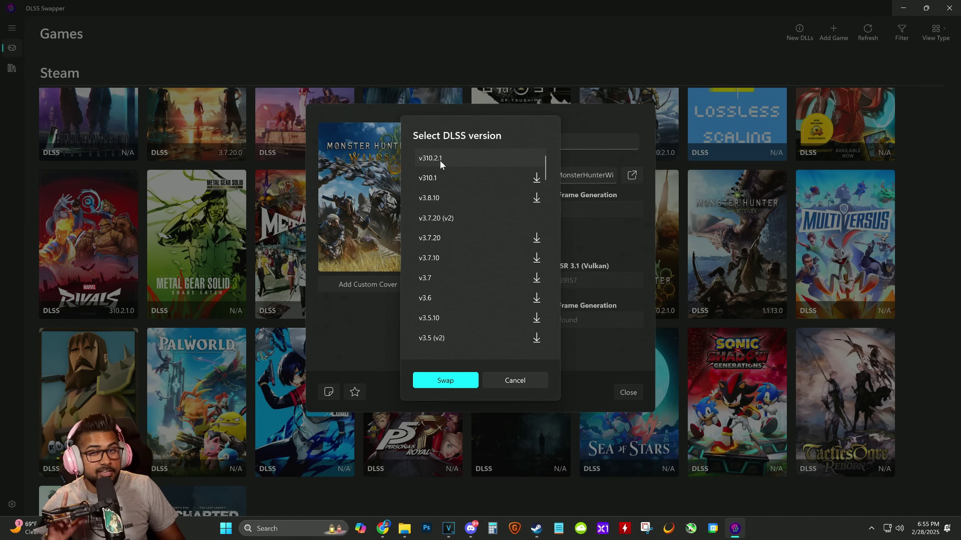
click(517, 379)
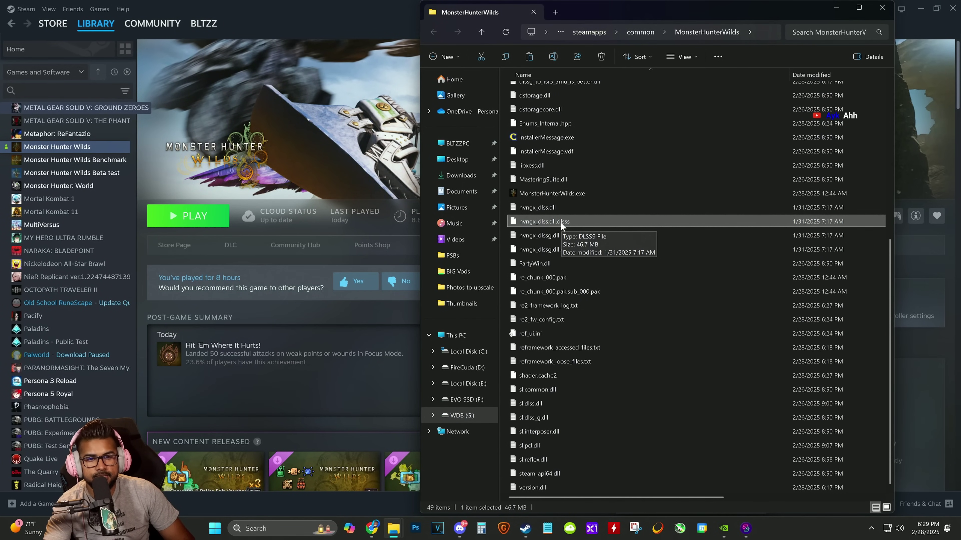
click(552, 235)
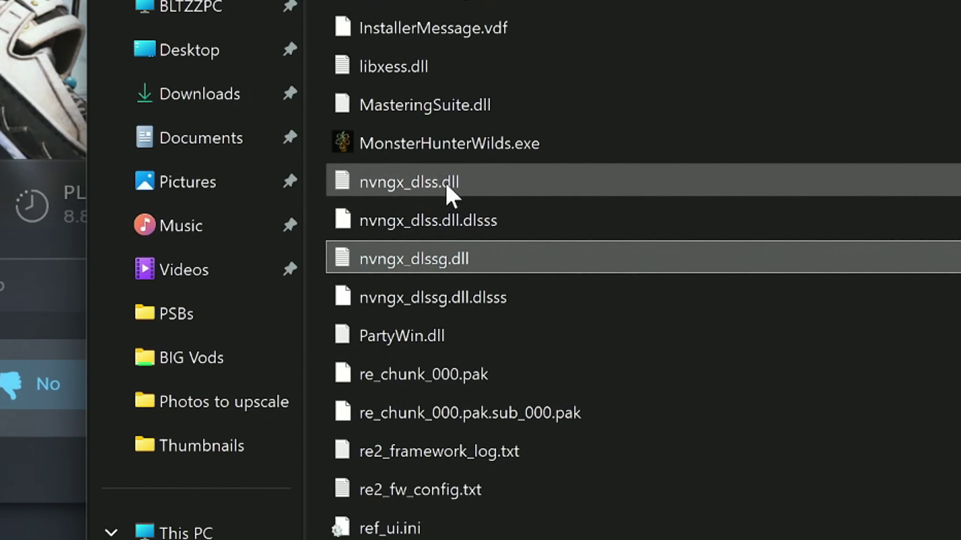
click(547, 208)
click(475, 227)
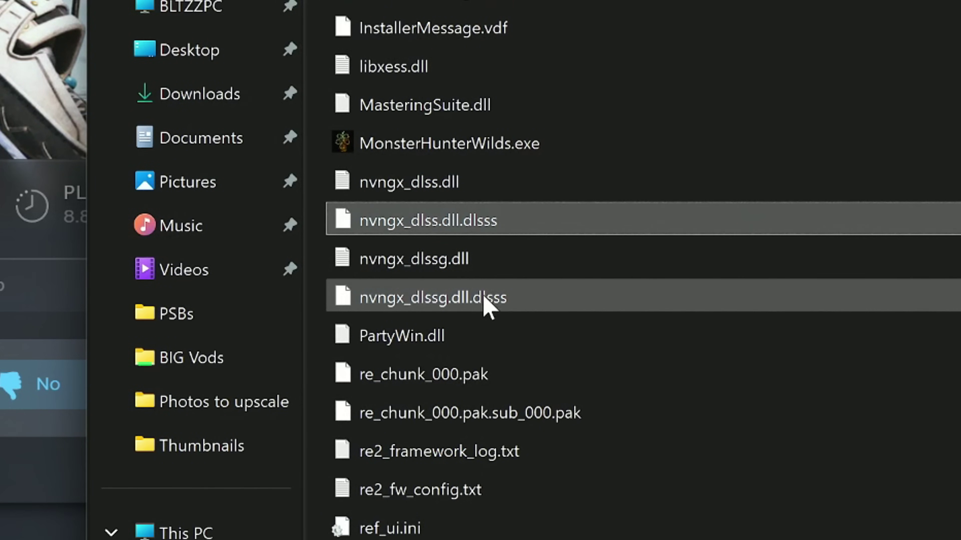
click(488, 305)
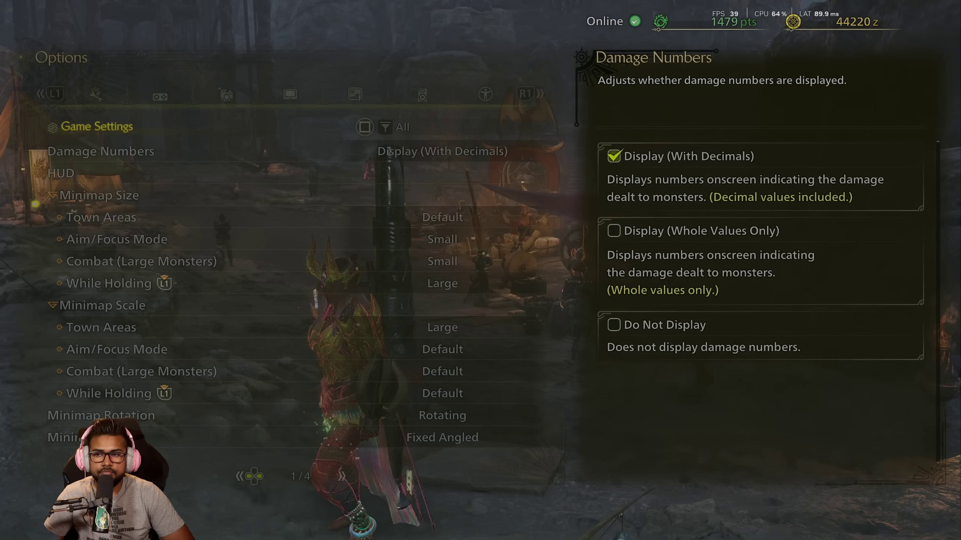
Set Frame Generation to Enable in the Graphics options, then exit back to gameplay.
key(e)
key(e)
key(e)
key(e)
key(Down)
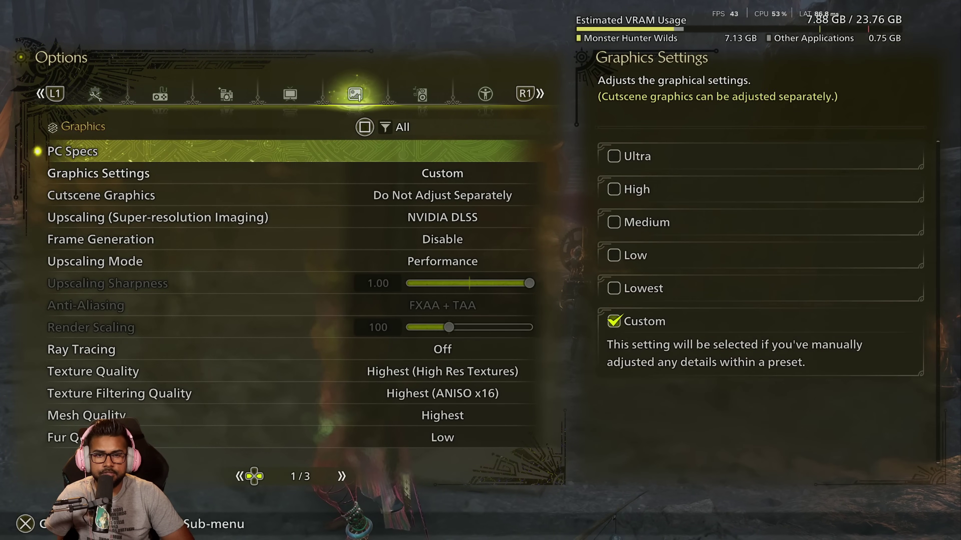
key(Down)
key(Down)
key(Down)
key(Down)
key(Return)
key(Up)
key(Return)
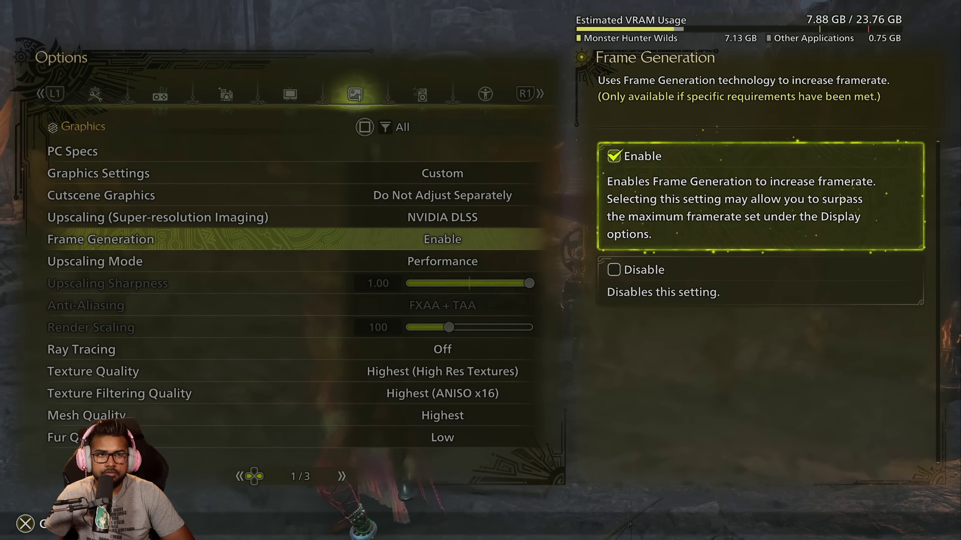
key(Escape)
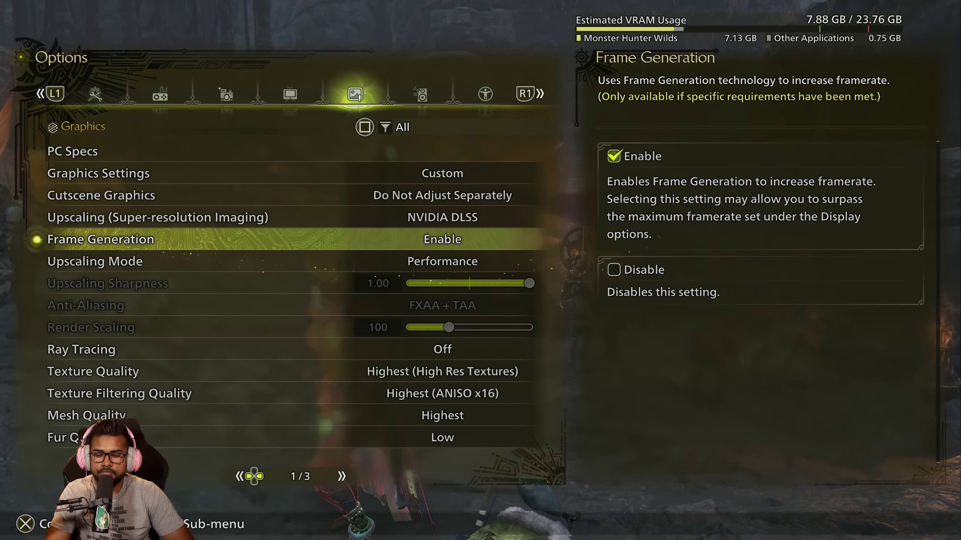
key(Escape)
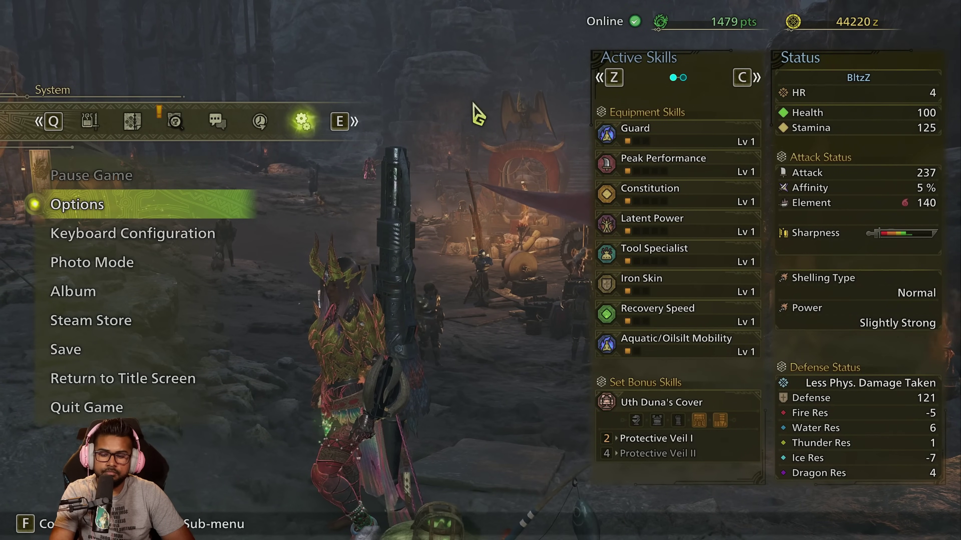
key(Escape)
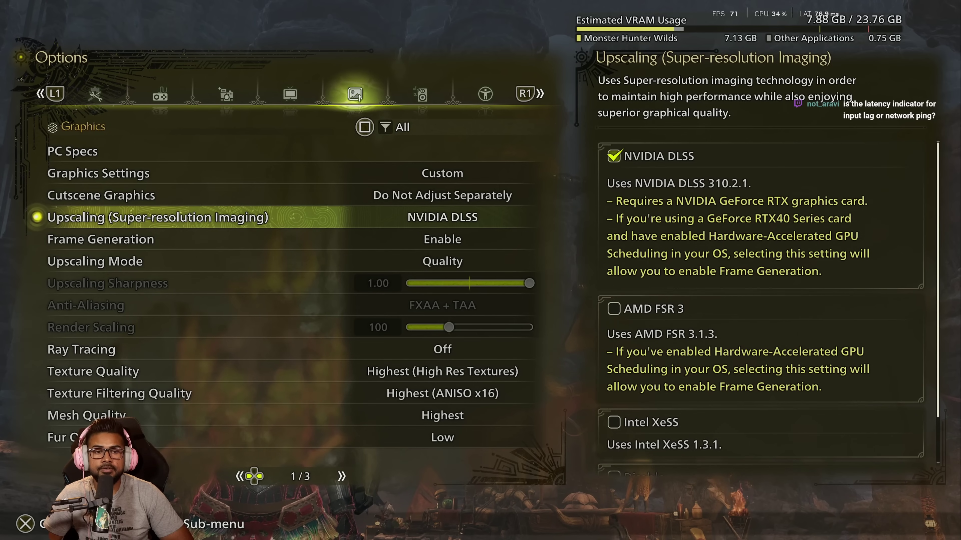
Open the Upscaling choices list in Graphics options to view the AMD FSR 3 option.
key(Down)
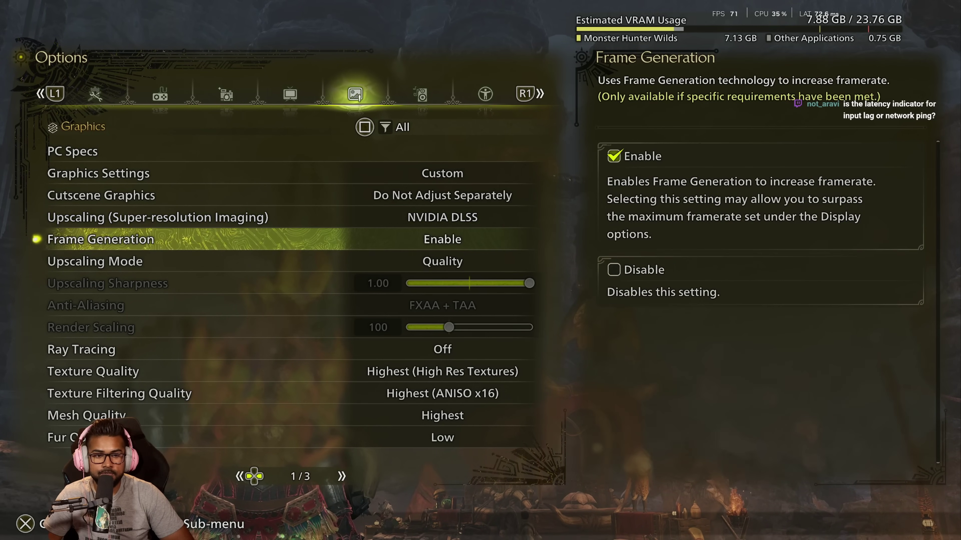
key(Up)
key(Return)
key(Down)
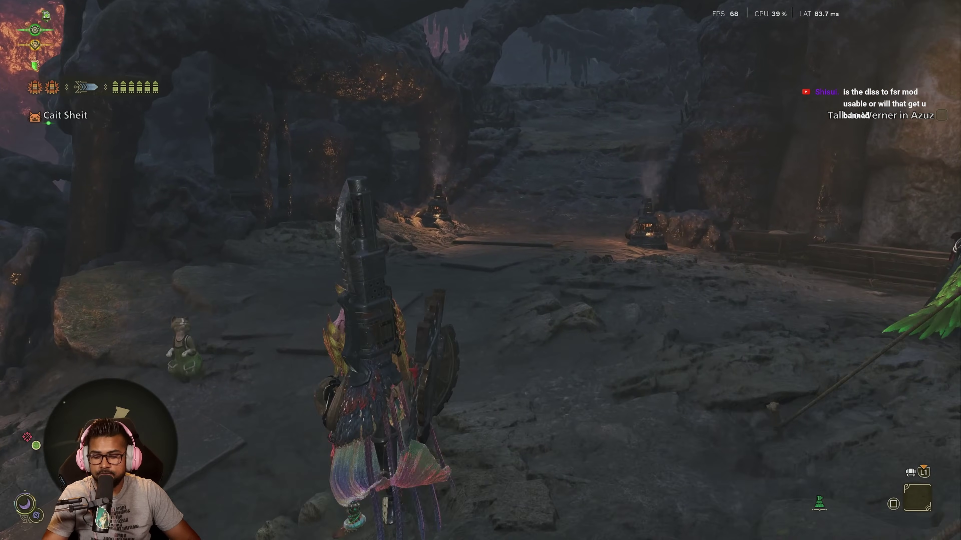
Alt+Tab out of the game to bring the RE Framework browser window forward.
key(alt+Tab)
click(416, 313)
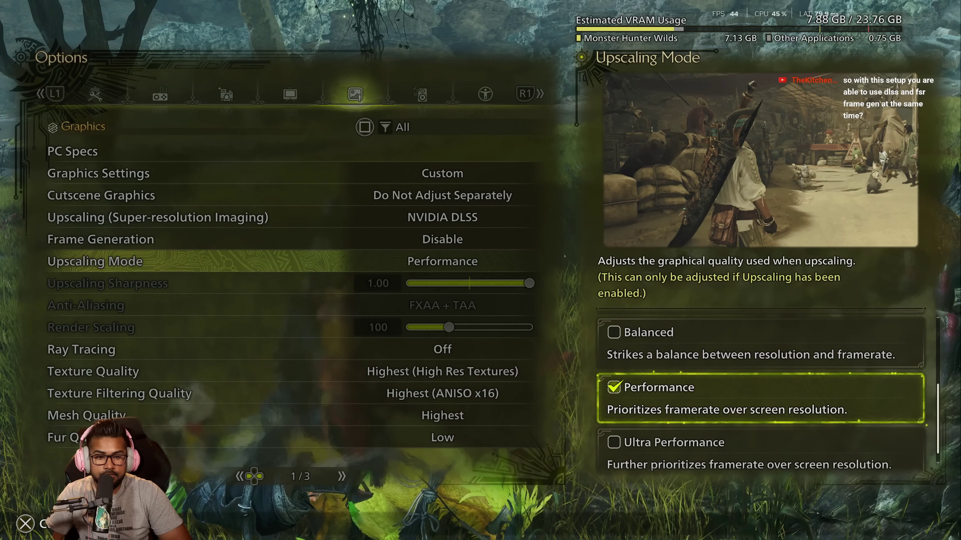
Revisit Frame Generation, then open the Brightness calibration from the Display settings page.
key(Up)
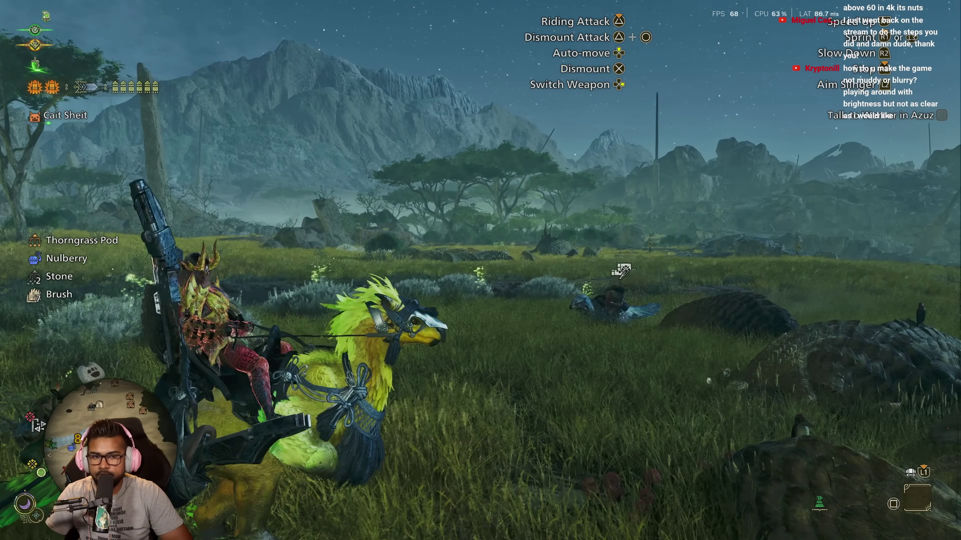
key(Escape)
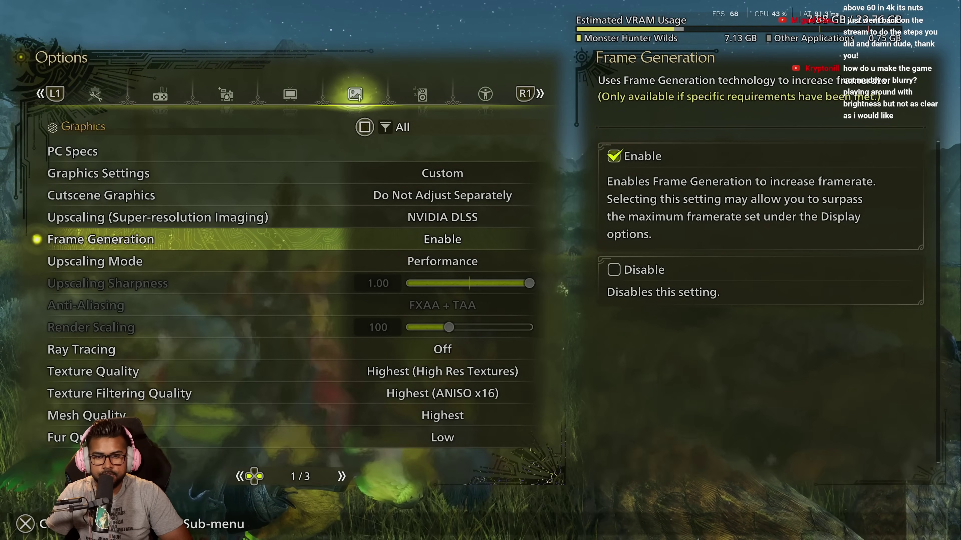
key(Down)
key(Down)
key(Down)
key(Down)
key(Down)
key(e)
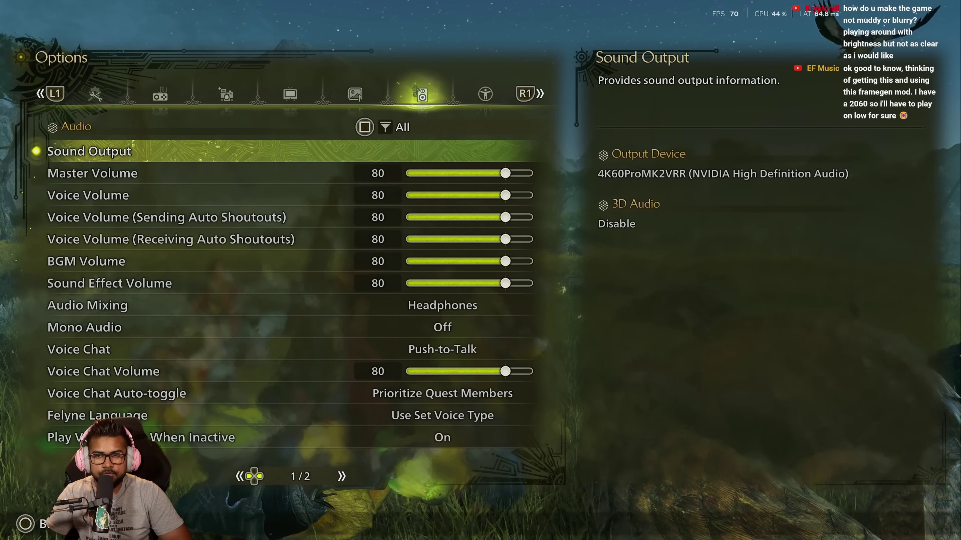
key(q)
key(q)
key(q)
key(e)
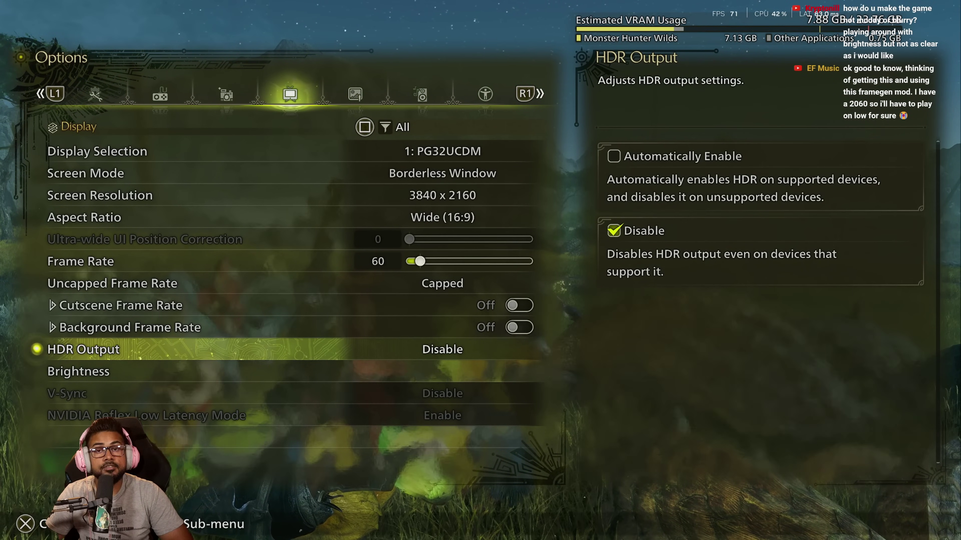
key(Down)
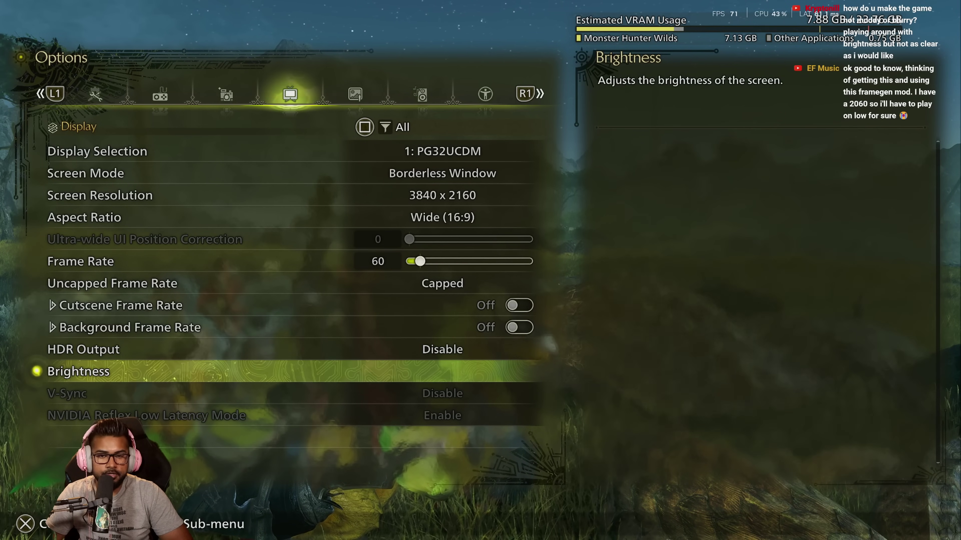
key(Return)
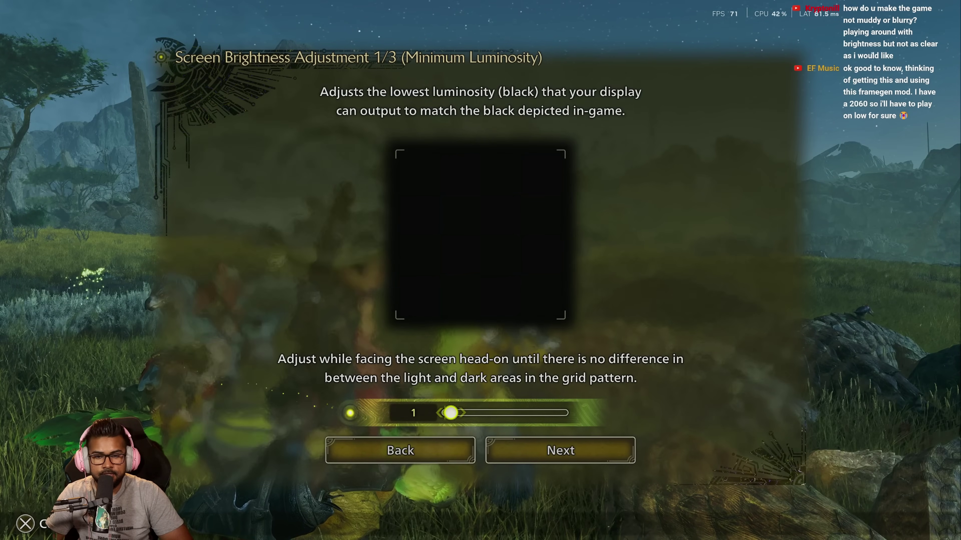
Set Minimum Luminosity to 1 and advance to the maximum luminosity step.
key(Left)
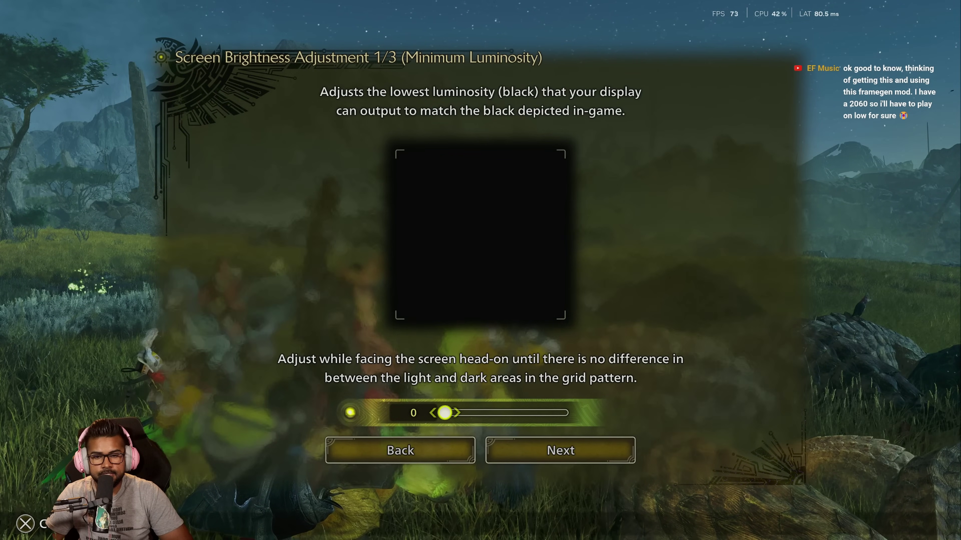
key(Right)
key(Left)
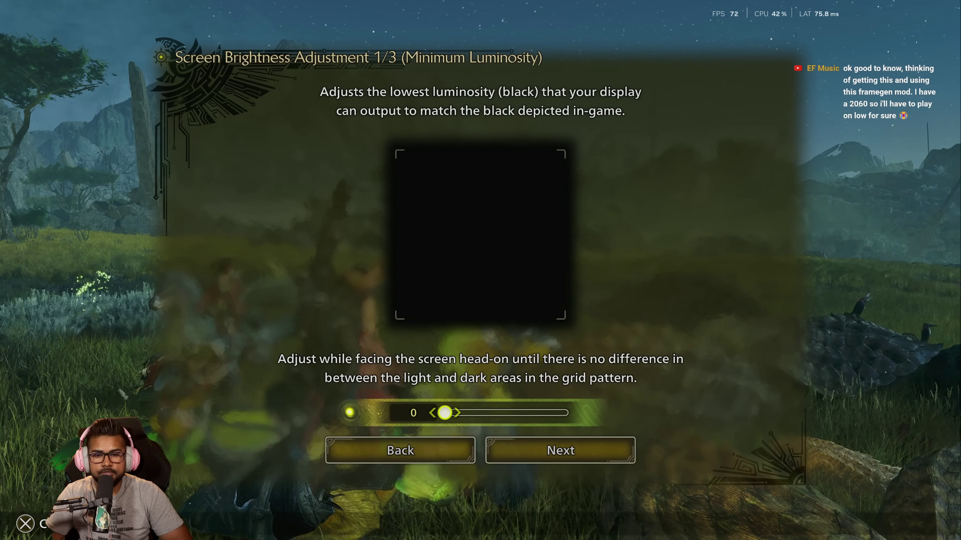
key(Right)
key(Down)
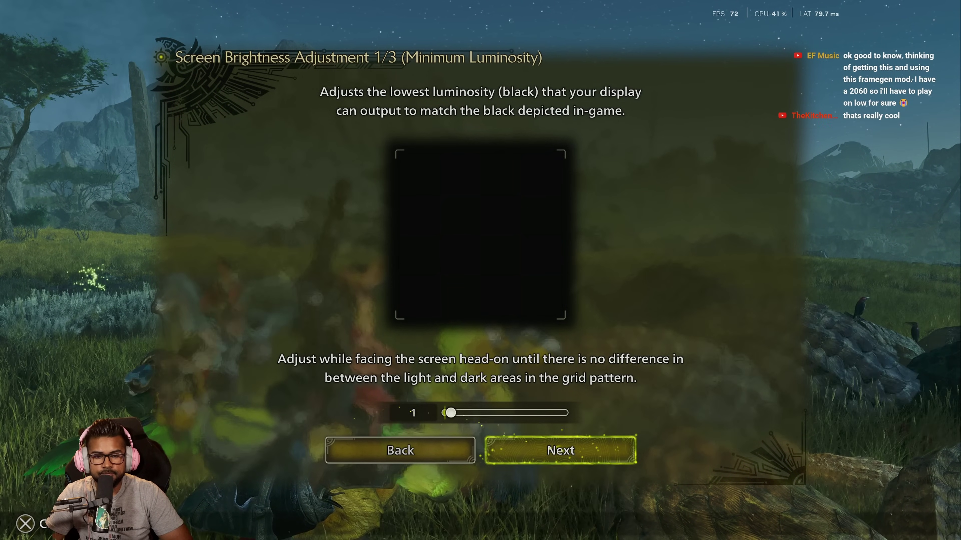
key(Return)
Set Maximum Luminosity to 10 and advance to the overall brightness step.
key(Down)
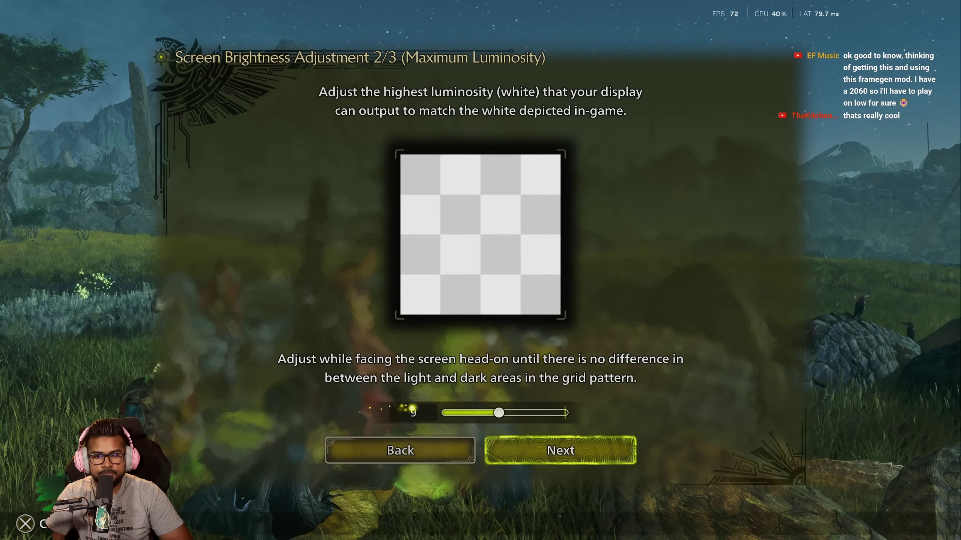
key(Left)
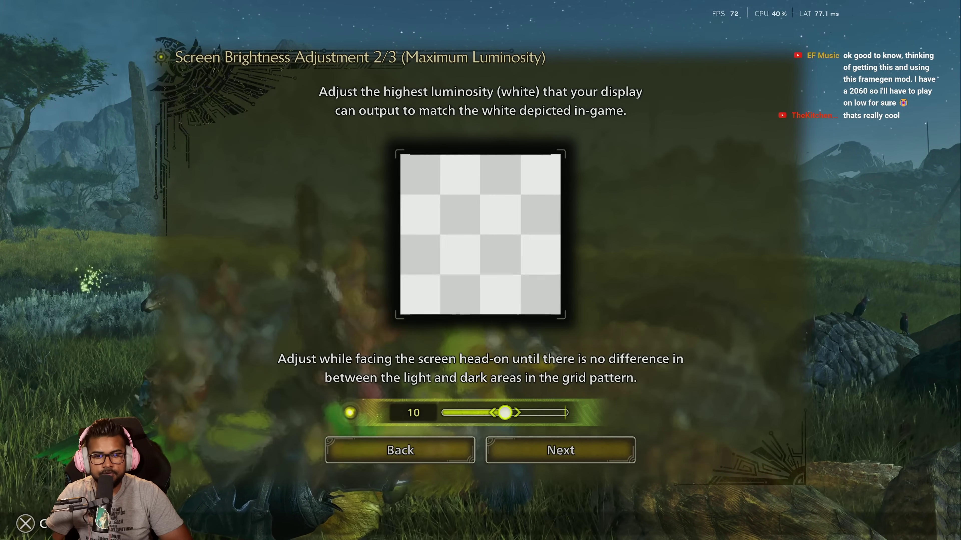
key(Left)
key(Right)
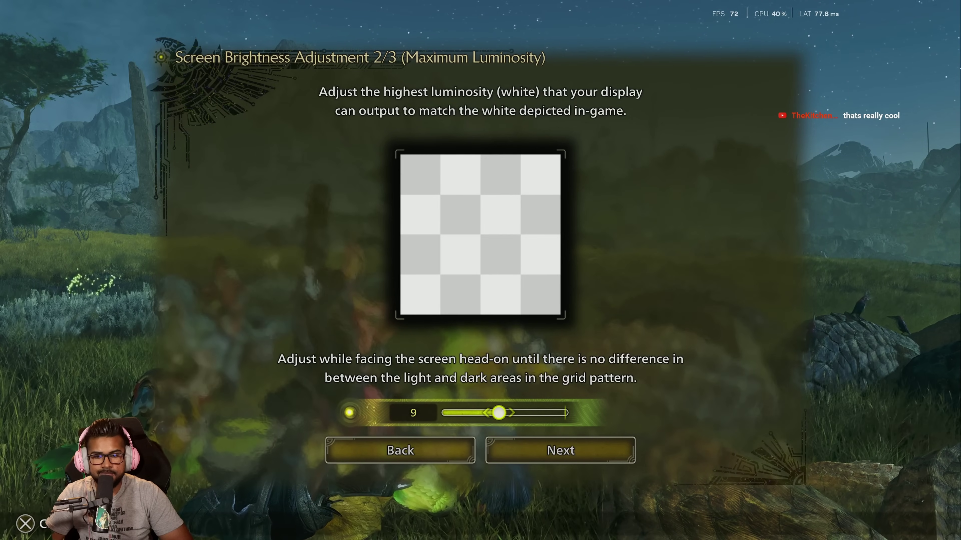
key(Down)
key(Return)
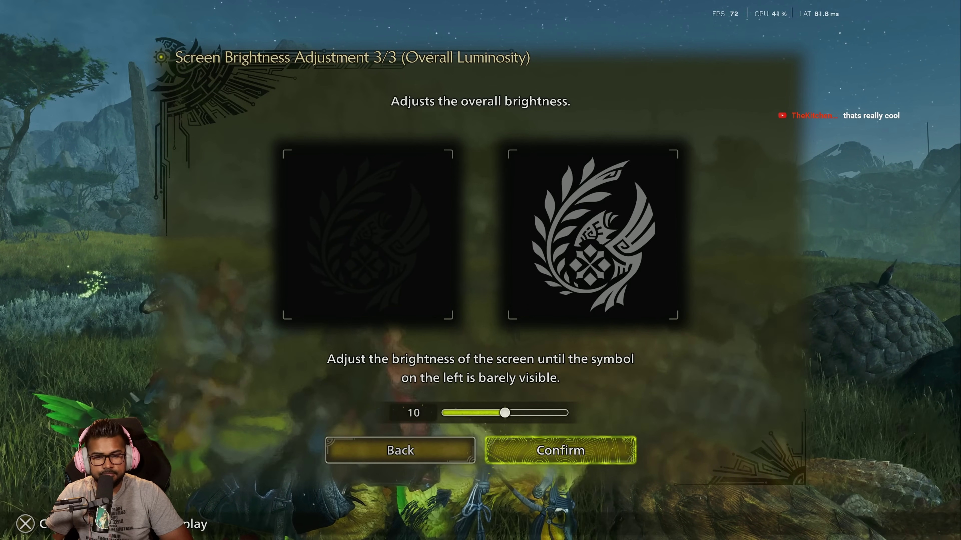
Confirm calibration at Overall Luminosity 10, save the settings, and close the pause menu.
key(Return)
key(Return)
key(Escape)
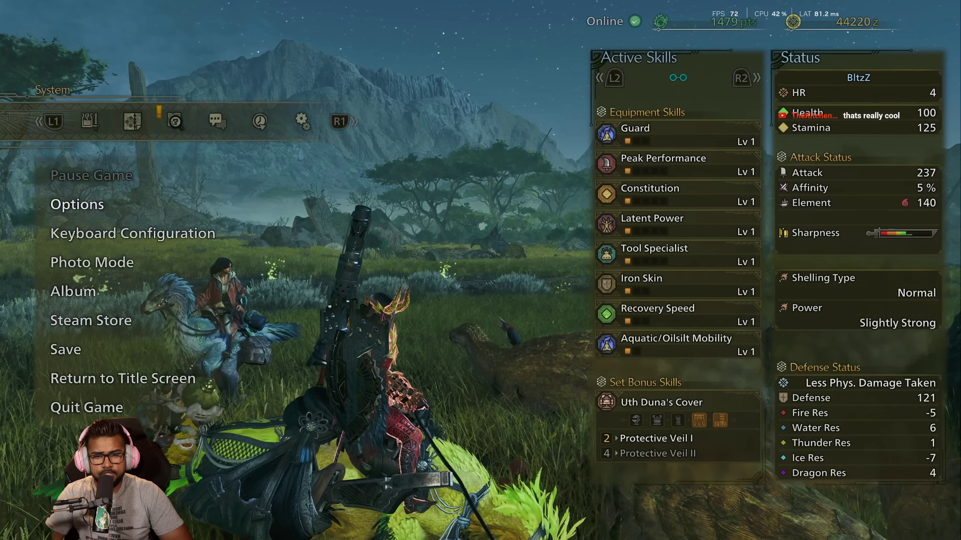
key(Escape)
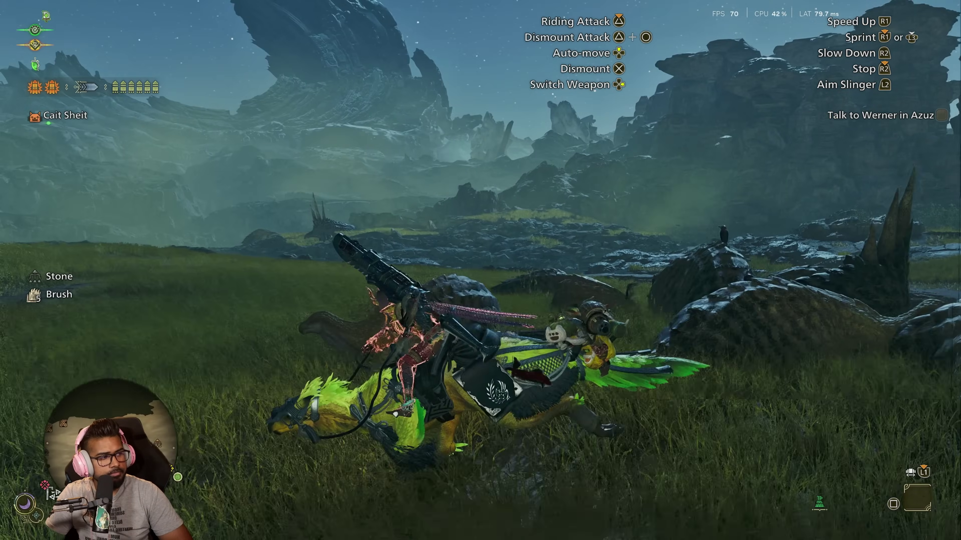